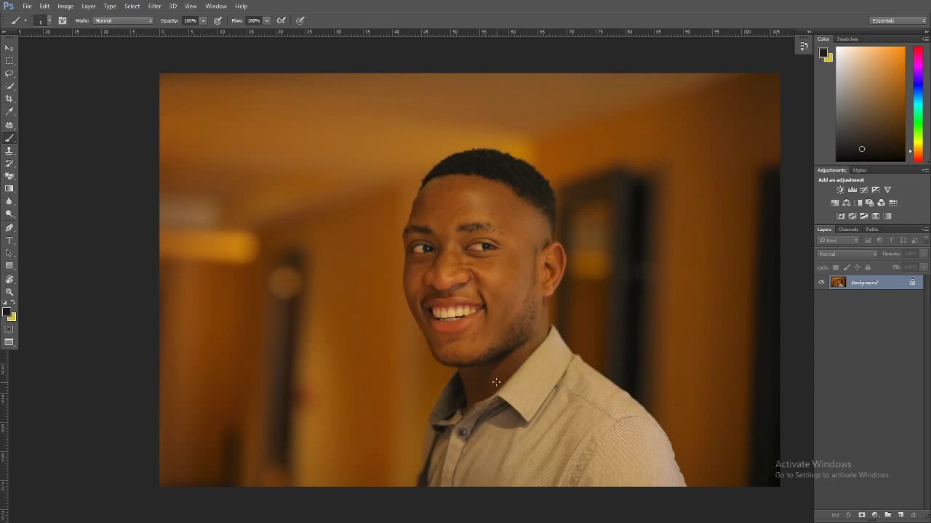
# Add a Curves adjustment layer and set its black point by sampling the man's dark hair
pyautogui.click(874, 515)
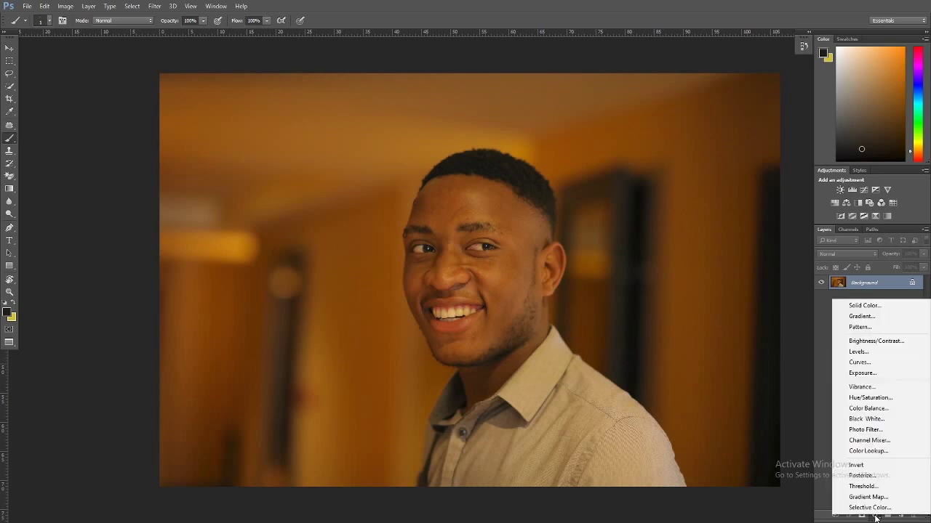
pyautogui.click(859, 360)
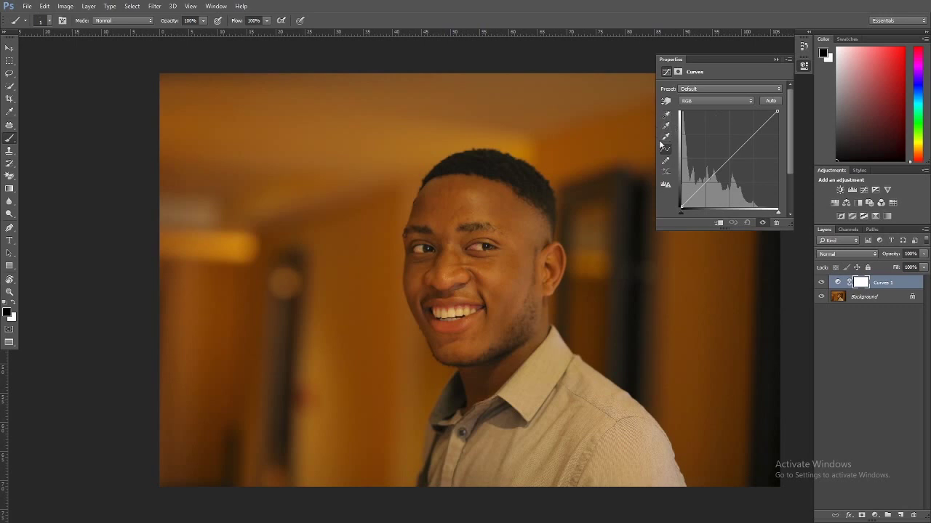
pyautogui.click(665, 114)
pyautogui.click(664, 117)
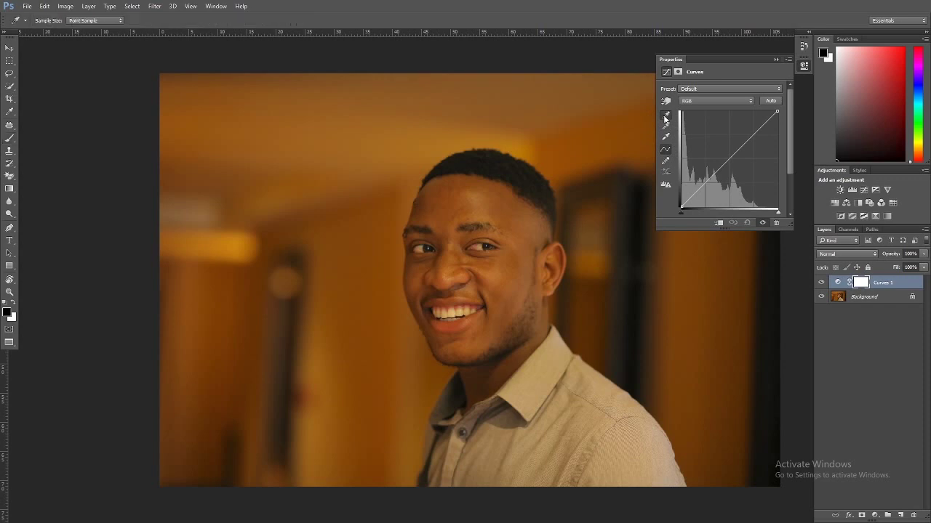
pyautogui.click(433, 172)
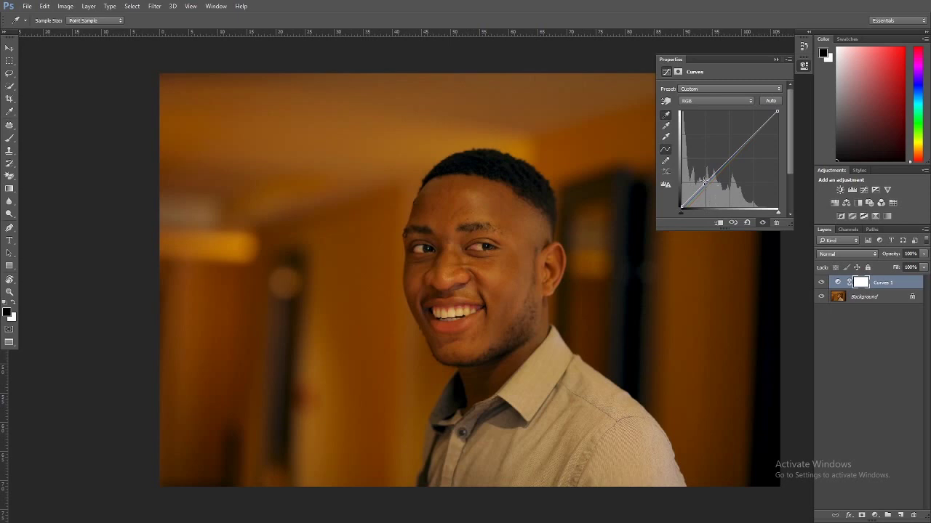
# Set the Curves white point by sampling the man's teeth, and compare the photo with and without the adjustment
pyautogui.click(665, 138)
pyautogui.click(456, 309)
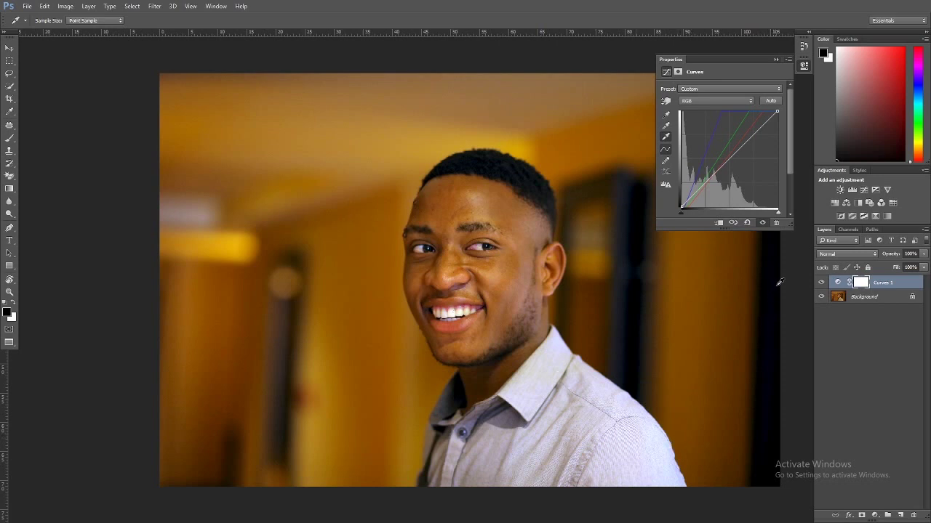
pyautogui.click(821, 283)
pyautogui.click(821, 283)
pyautogui.click(821, 283)
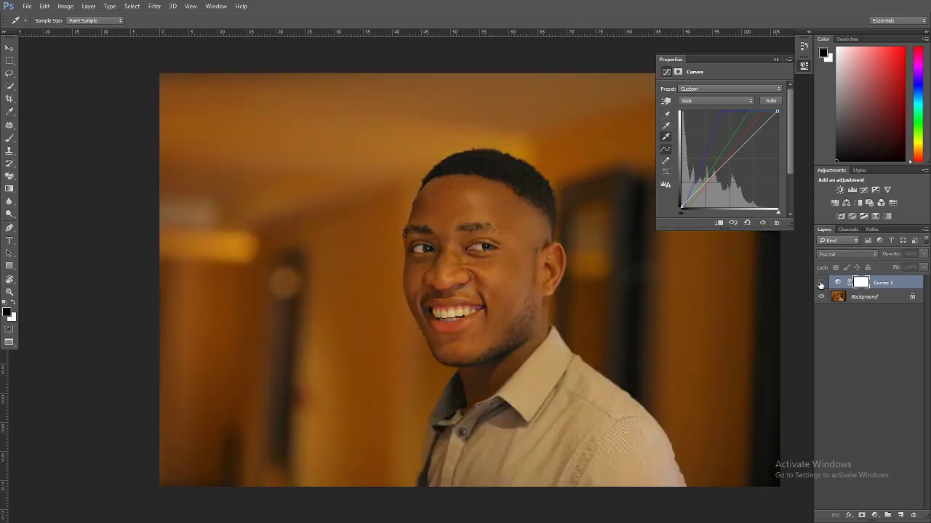
pyautogui.click(821, 283)
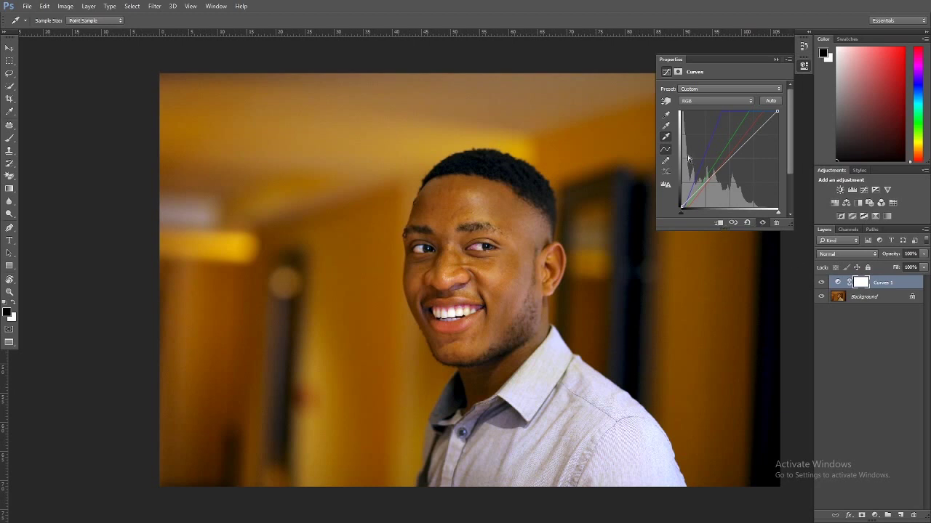
# Sample the Curves gray point on the shirt and on the dark background frame, and compare with the original photo
pyautogui.click(667, 126)
pyautogui.click(664, 135)
pyautogui.click(666, 127)
pyautogui.click(666, 127)
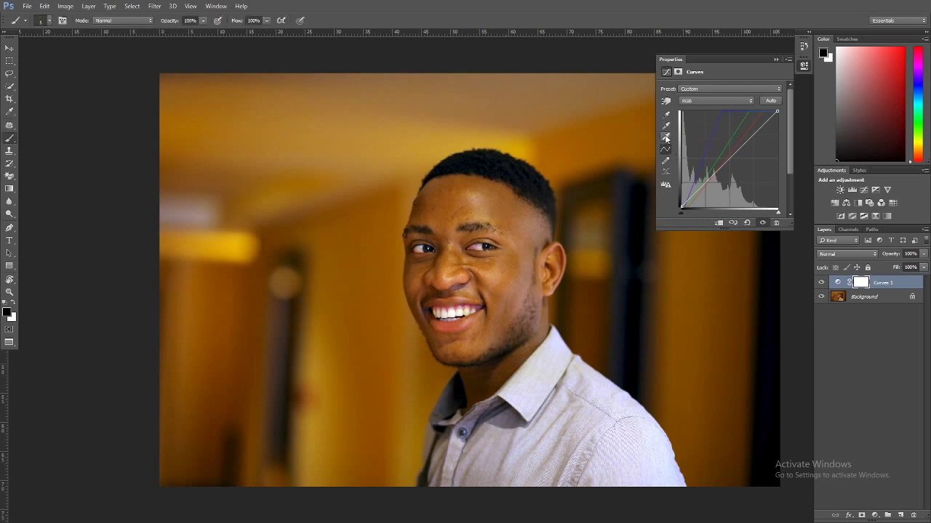
pyautogui.click(666, 131)
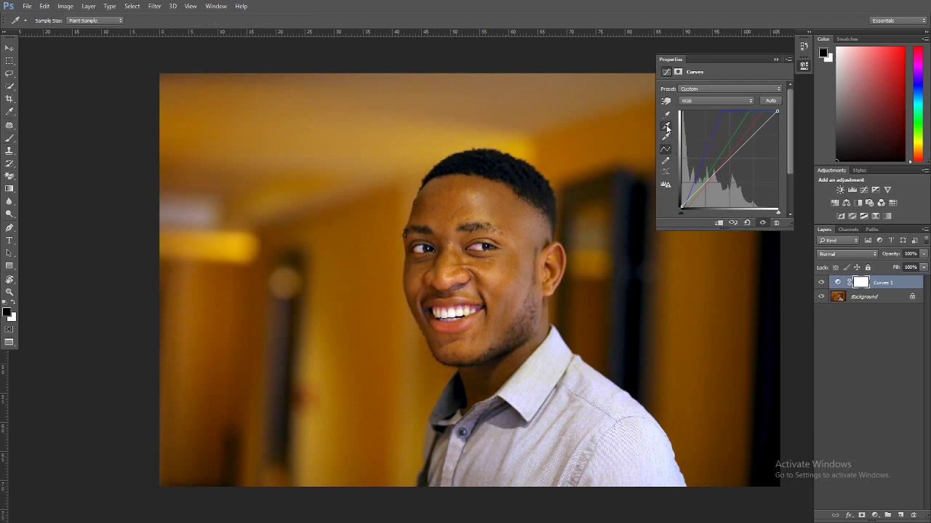
pyautogui.click(520, 445)
pyautogui.click(621, 340)
pyautogui.click(821, 283)
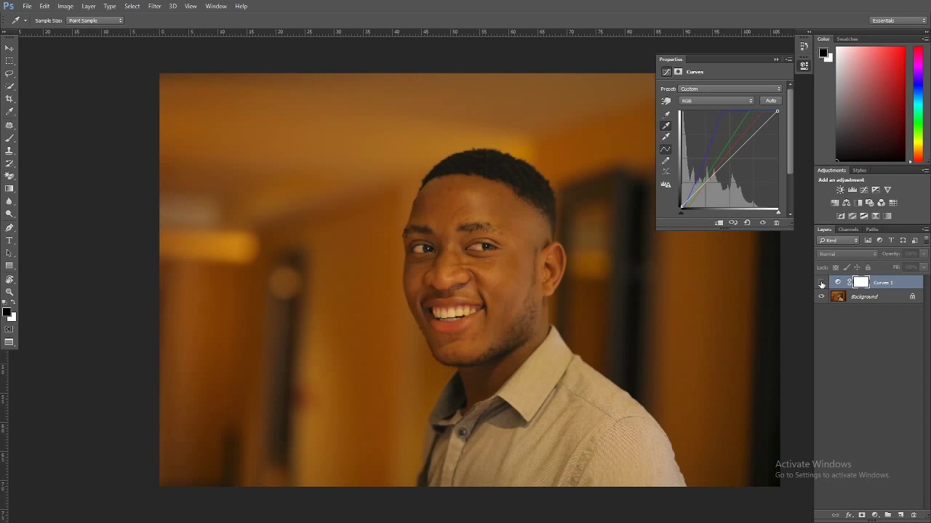
pyautogui.click(821, 284)
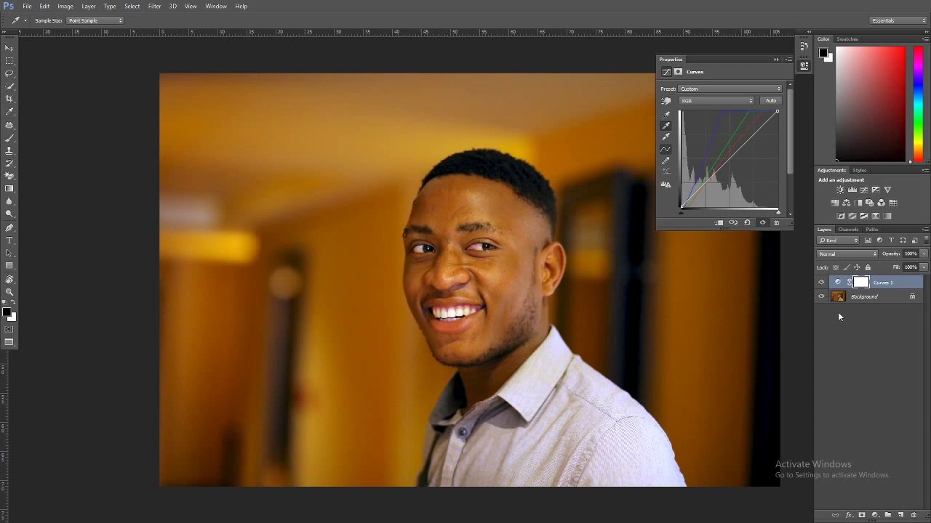
# Add a Selective Color adjustment layer and set the Yellows to Magenta -5% and Yellow -35%
pyautogui.click(875, 515)
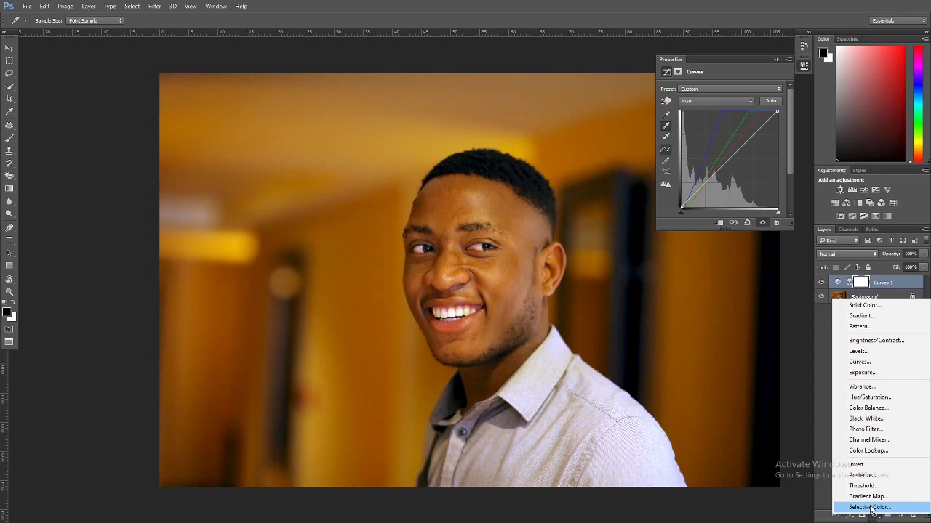
pyautogui.click(872, 508)
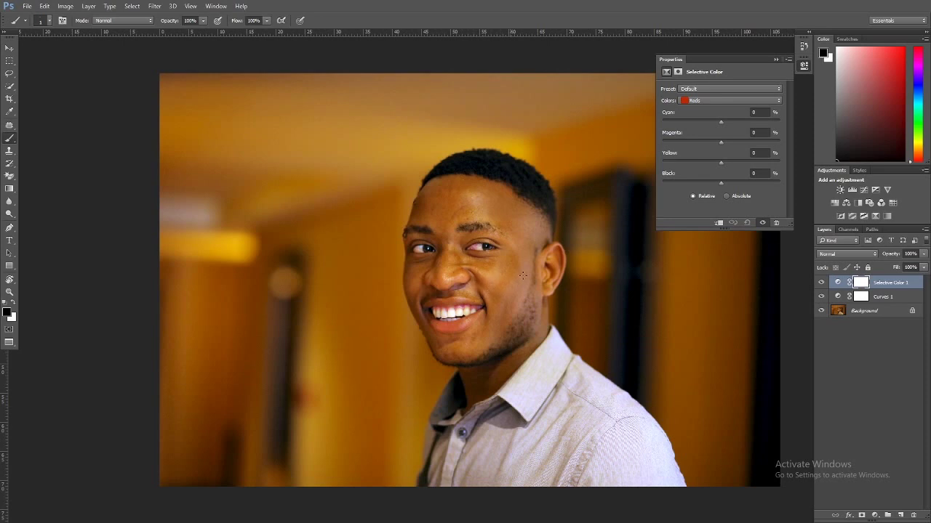
pyautogui.click(777, 100)
pyautogui.click(712, 119)
pyautogui.moveTo(721, 163); pyautogui.dragTo(714, 165)
pyautogui.moveTo(721, 141); pyautogui.dragTo(718, 141)
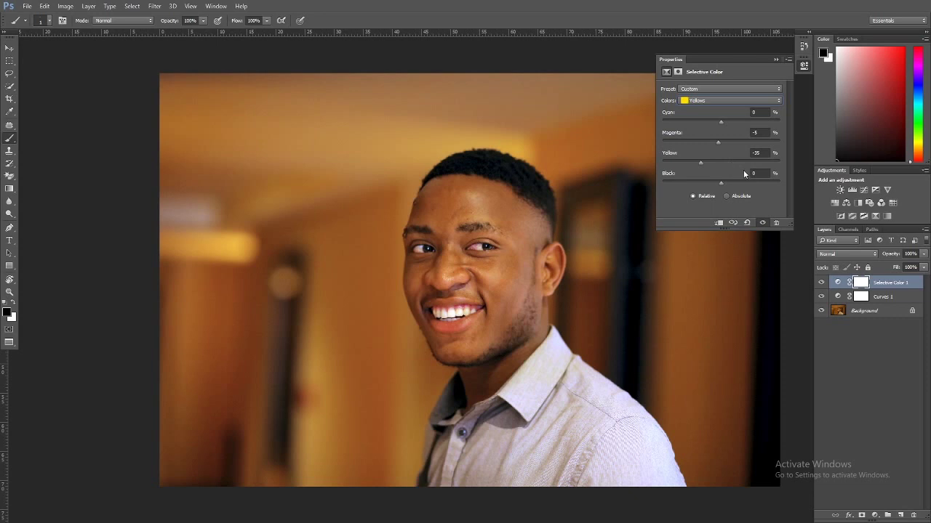
# Set Black to +7% for the Neutrals in Selective Color, and compare the image with and without that layer
pyautogui.click(778, 101)
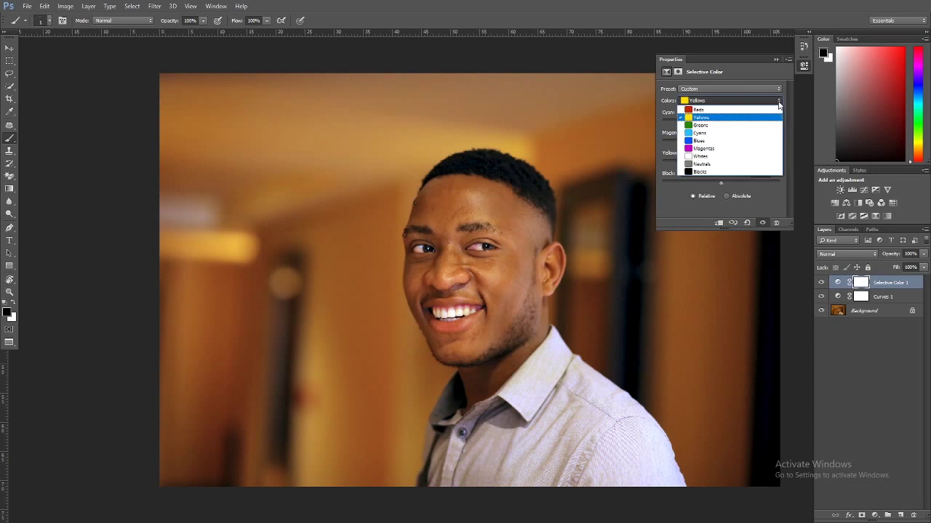
pyautogui.click(705, 165)
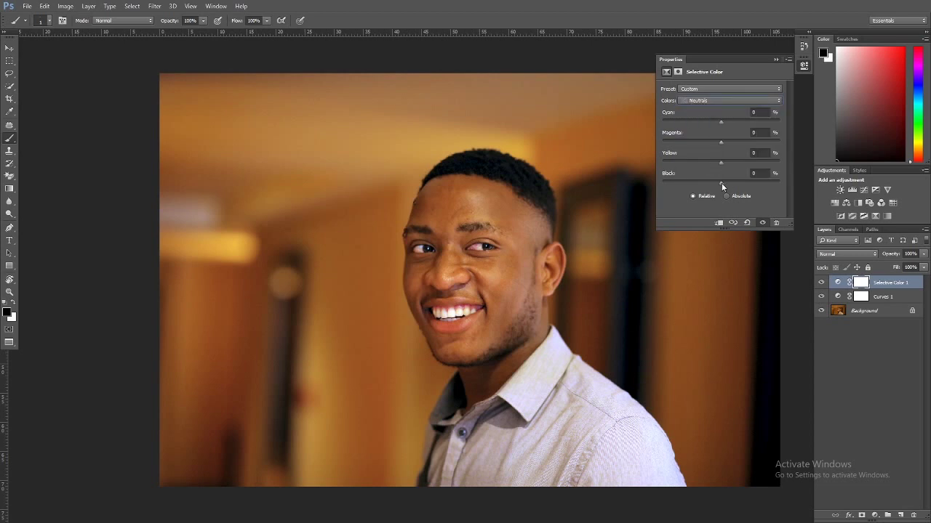
pyautogui.moveTo(720, 186); pyautogui.dragTo(723, 182)
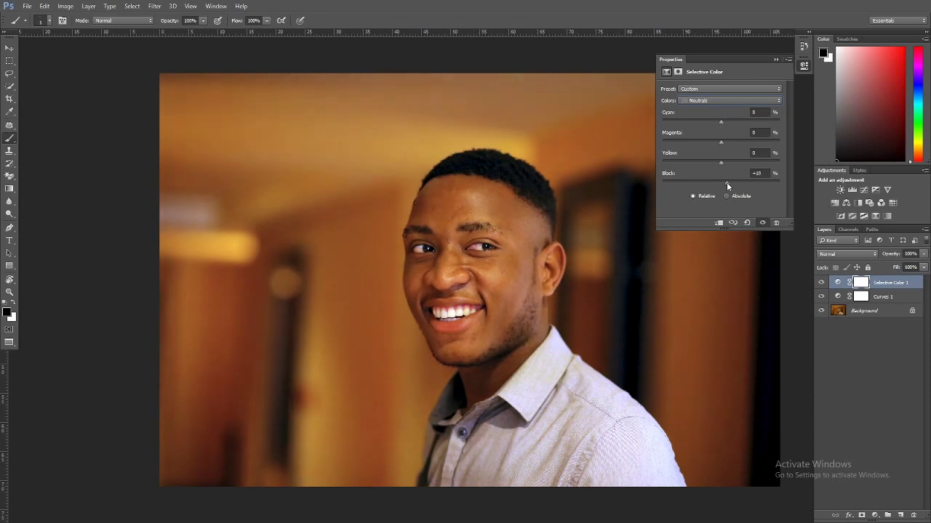
pyautogui.click(778, 102)
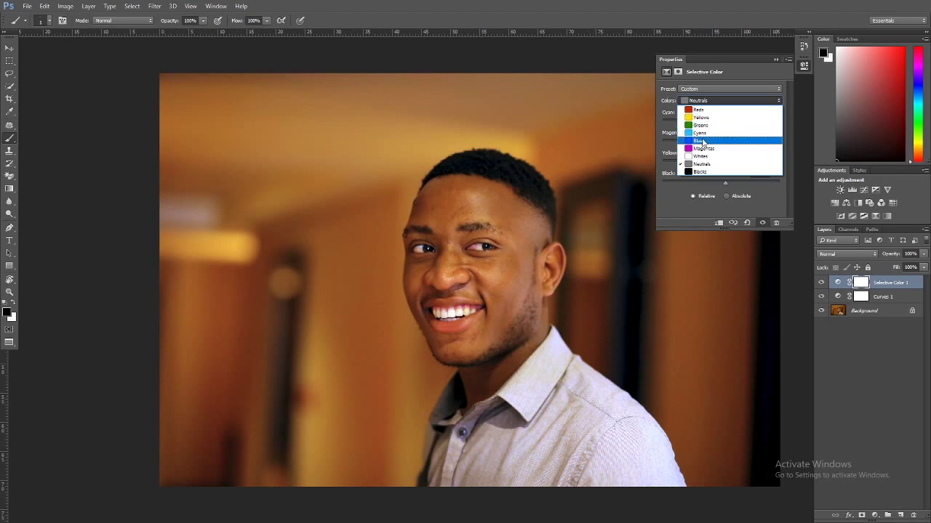
pyautogui.click(790, 250)
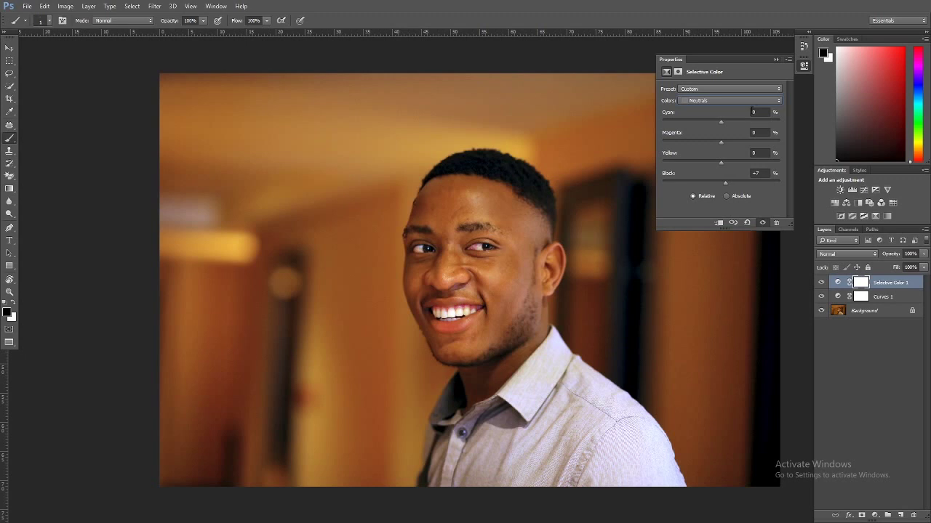
pyautogui.click(786, 62)
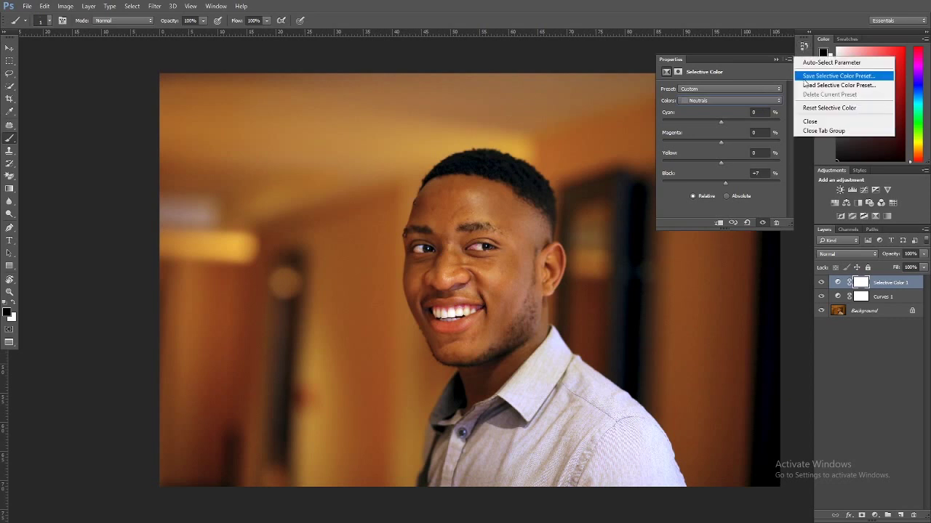
pyautogui.click(816, 122)
pyautogui.click(822, 283)
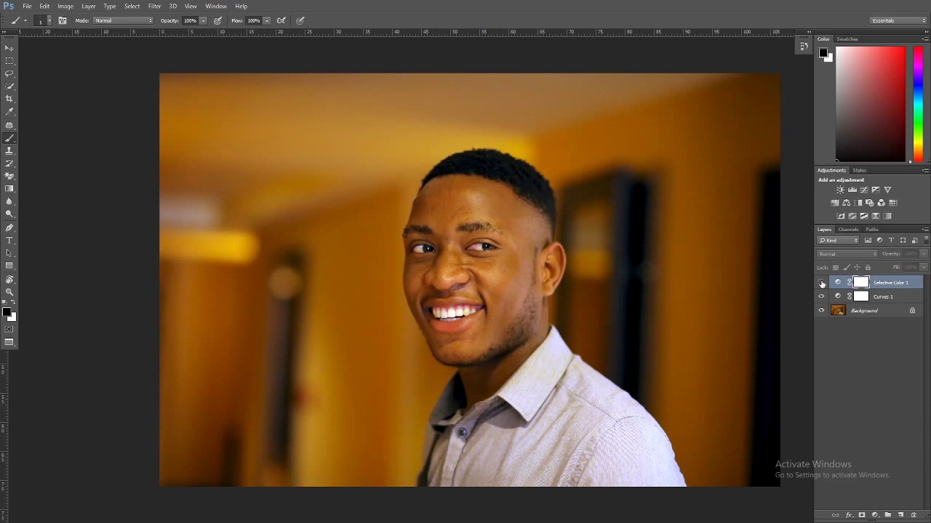
pyautogui.click(822, 283)
pyautogui.click(822, 282)
pyautogui.click(822, 283)
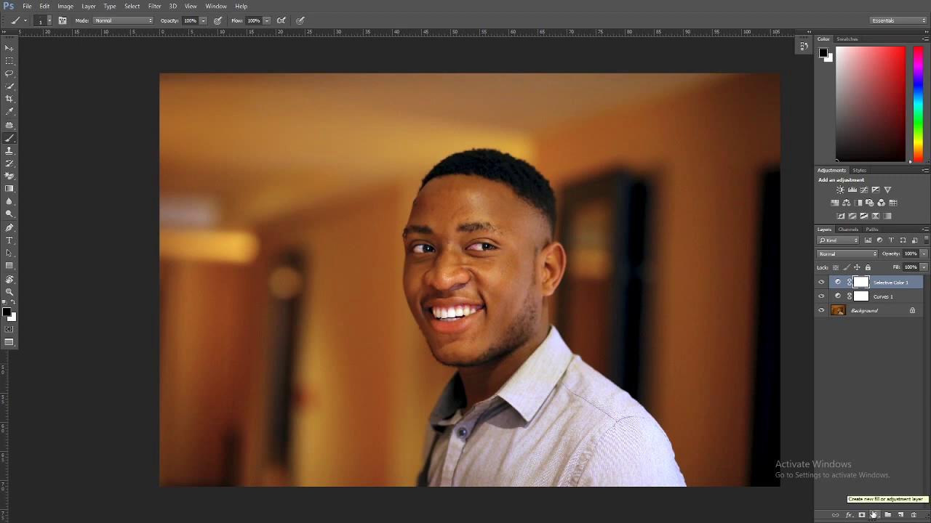
# Add a second Curves adjustment layer, anchor the shadows with a quarter-tone point and slightly raise the highlights
pyautogui.click(873, 515)
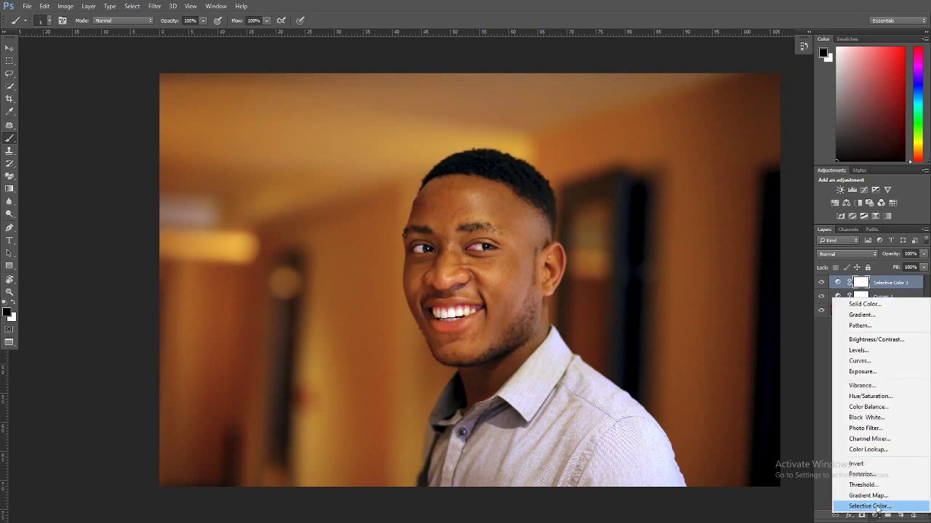
pyautogui.click(860, 361)
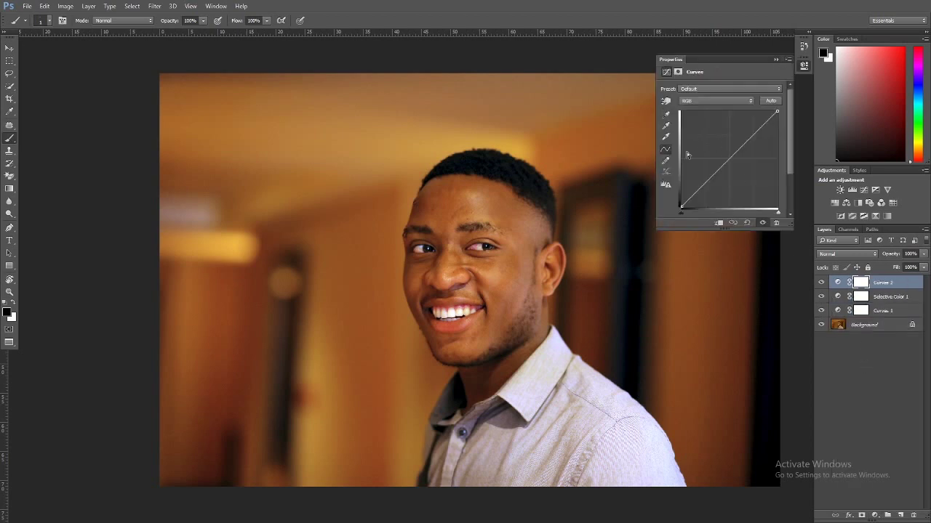
pyautogui.click(730, 158)
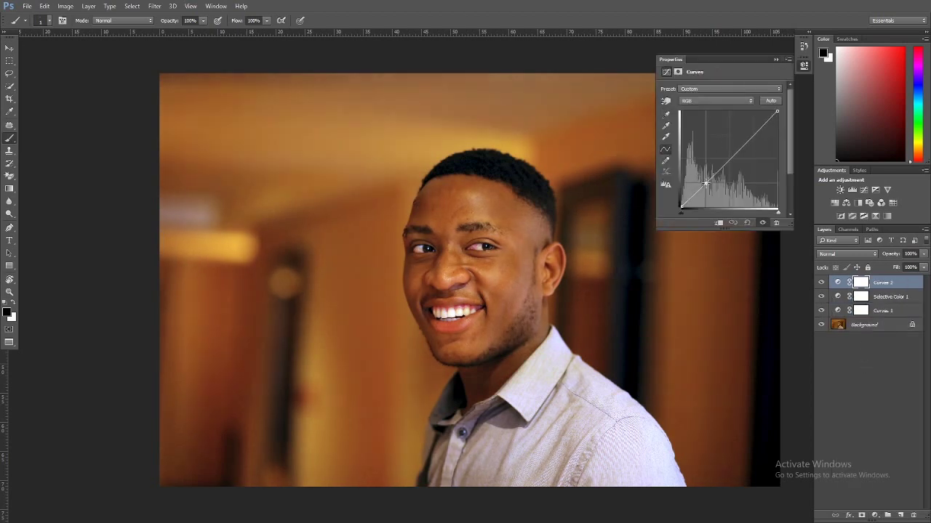
pyautogui.moveTo(753, 135); pyautogui.dragTo(751, 132)
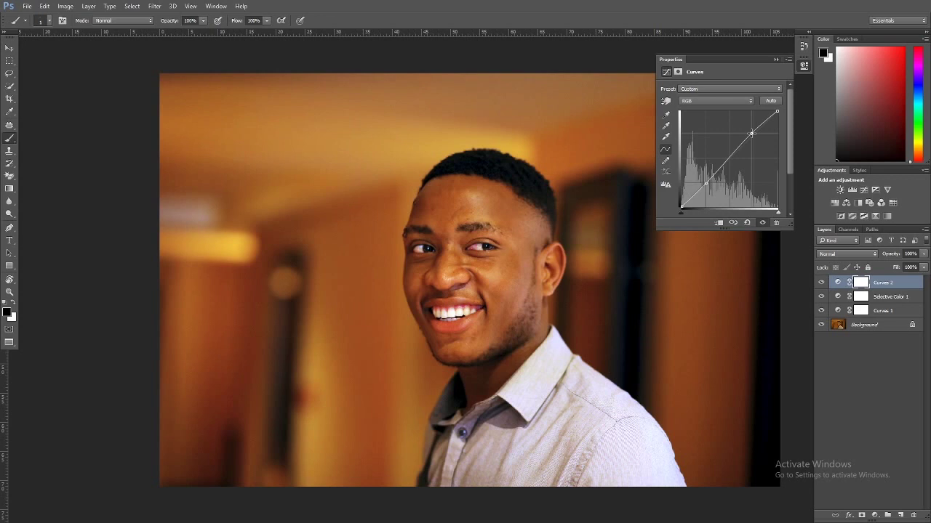
pyautogui.click(788, 59)
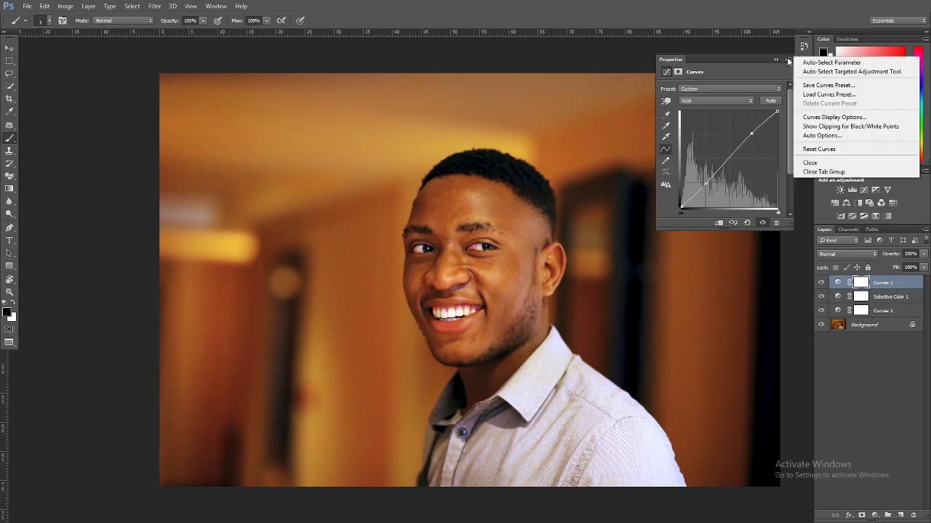
pyautogui.click(819, 163)
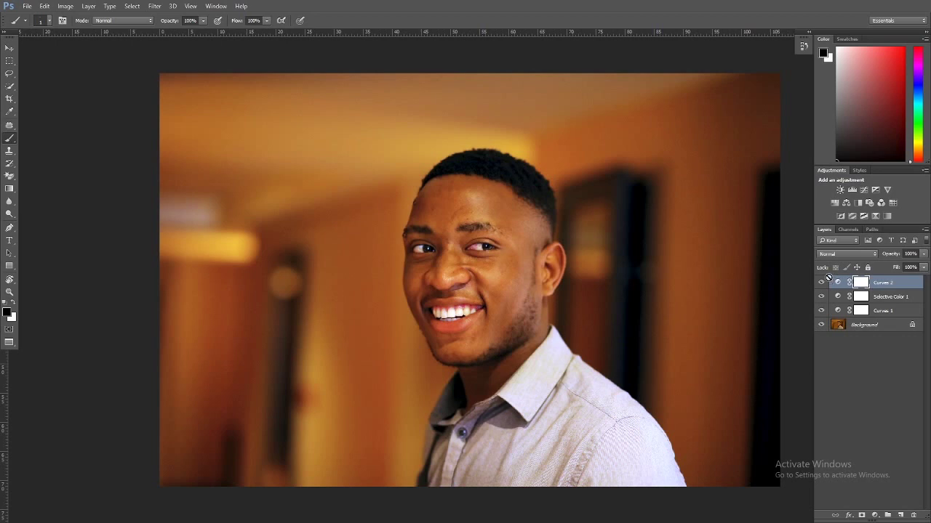
# Zoom in on the man's face to examine the skin, eyes and eyebrows, and return to the whole photo
pyautogui.click(10, 292)
pyautogui.moveTo(342, 109); pyautogui.dragTo(779, 395)
pyautogui.click(390, 272)
pyautogui.click(461, 260)
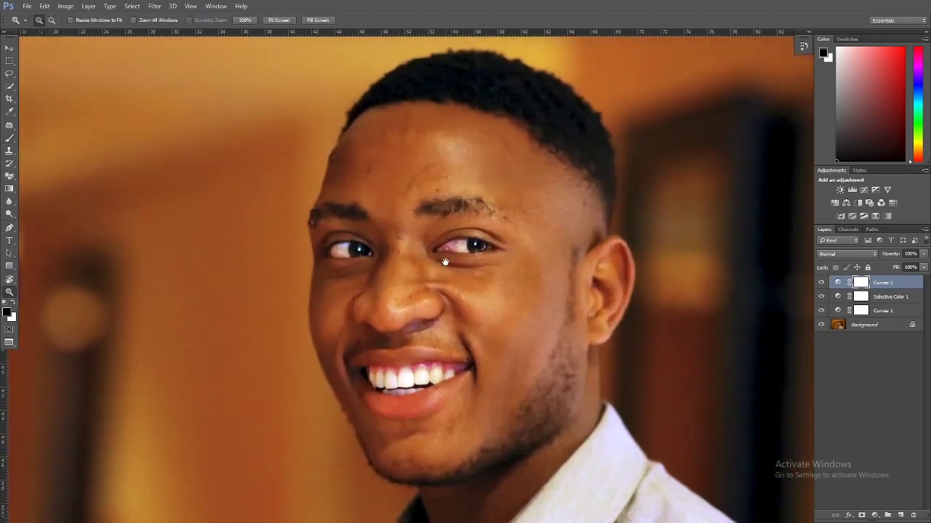
pyautogui.click(503, 275)
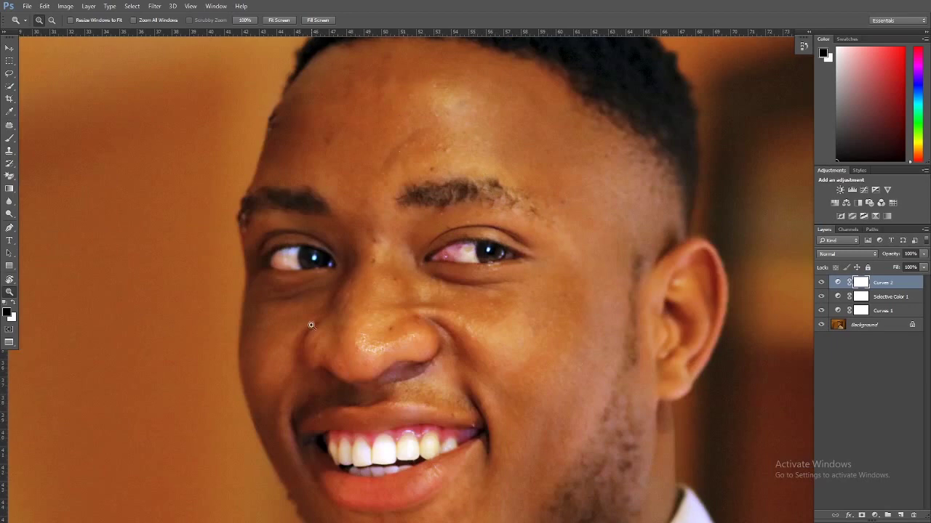
pyautogui.moveTo(460, 123); pyautogui.dragTo(456, 177)
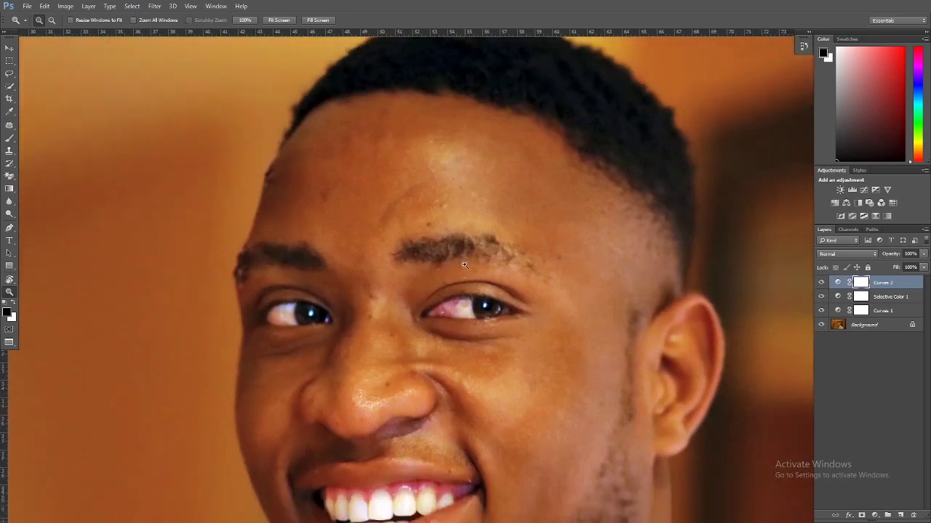
pyautogui.keyDown('alt'); pyautogui.click(481, 274); pyautogui.keyUp('alt')
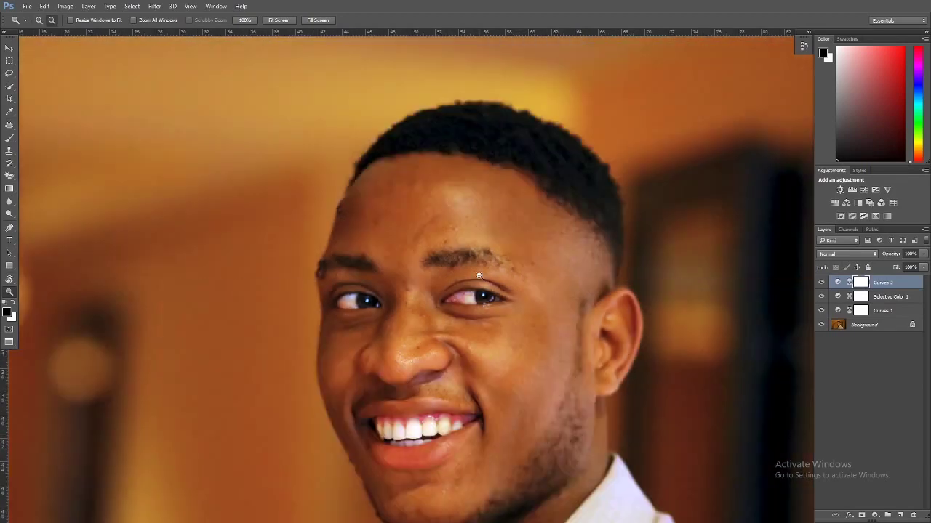
pyautogui.keyDown('alt'); pyautogui.click(479, 274); pyautogui.keyUp('alt')
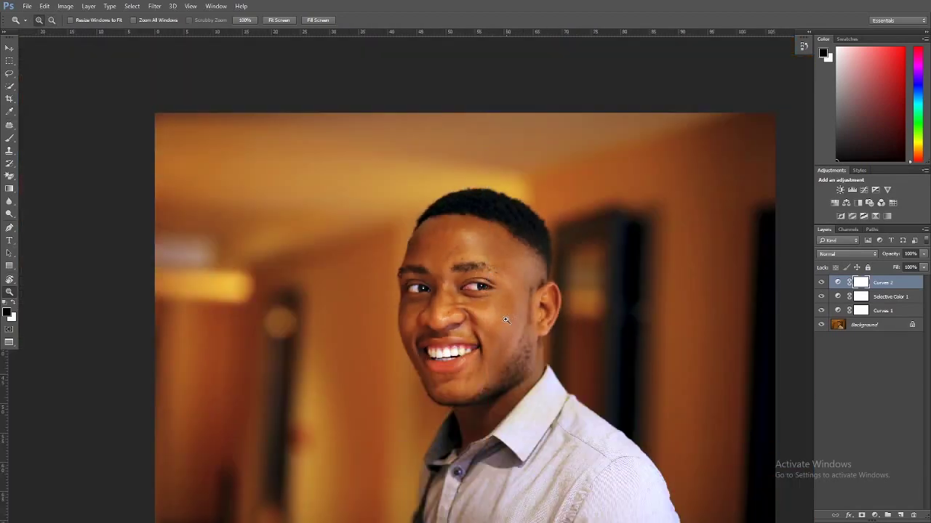
pyautogui.moveTo(506, 326); pyautogui.dragTo(470, 266)
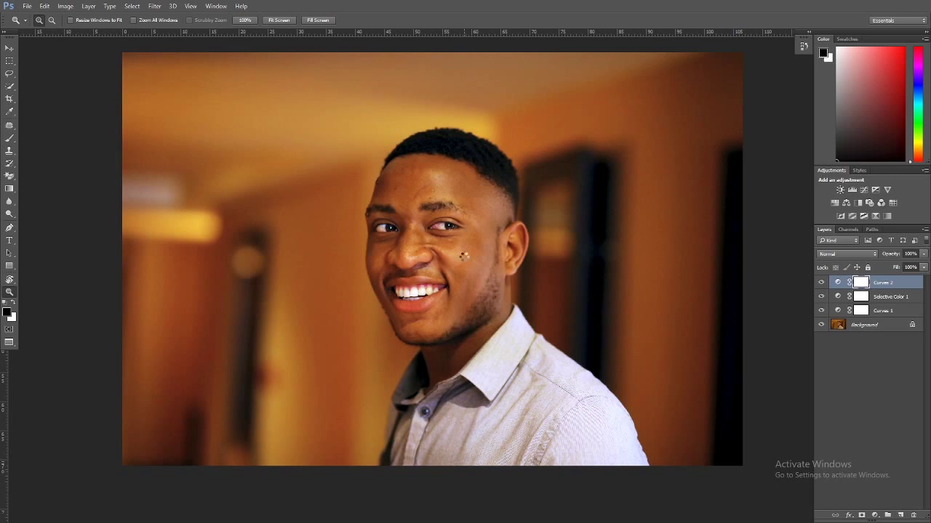
# Stamp all visible layers into a new merged layer above the second Curves adjustment
pyautogui.hotkey('ctrl', 'shift', 'alt', 'e')
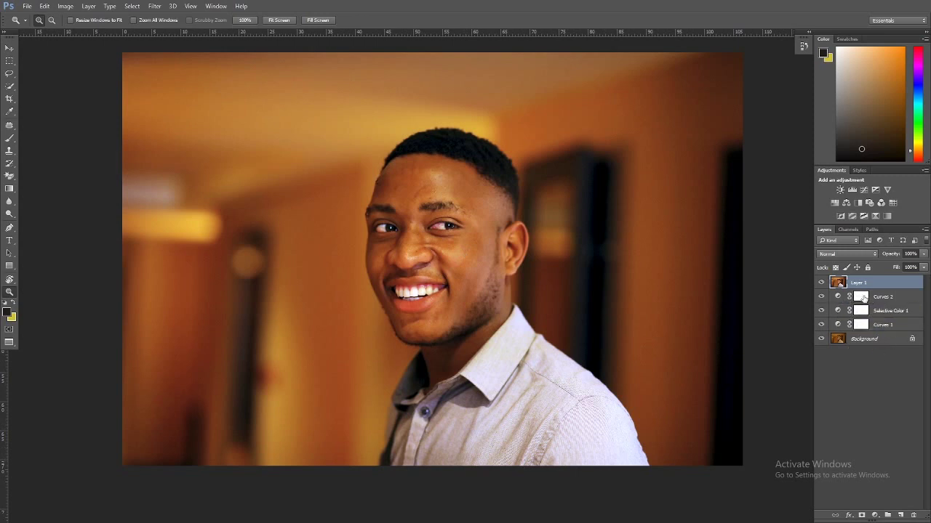
# Set the merged layer's blend mode to Linear Light and apply a High Pass filter with a 1.1-pixel radius
pyautogui.click(872, 253)
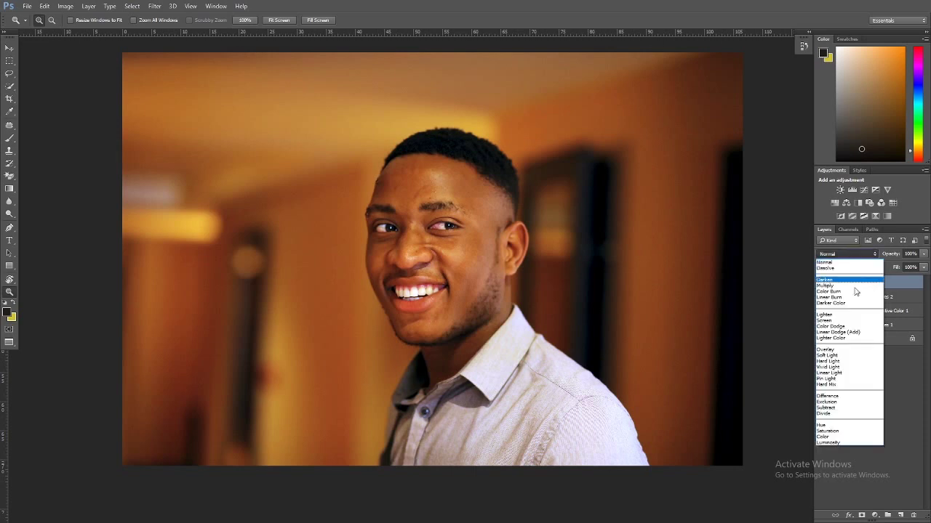
pyautogui.click(829, 373)
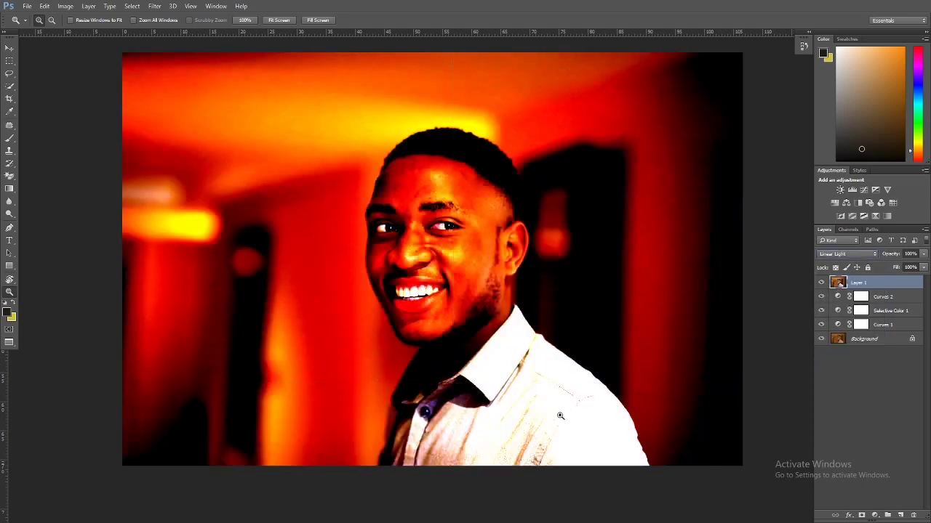
pyautogui.click(153, 7)
pyautogui.moveTo(187, 202)
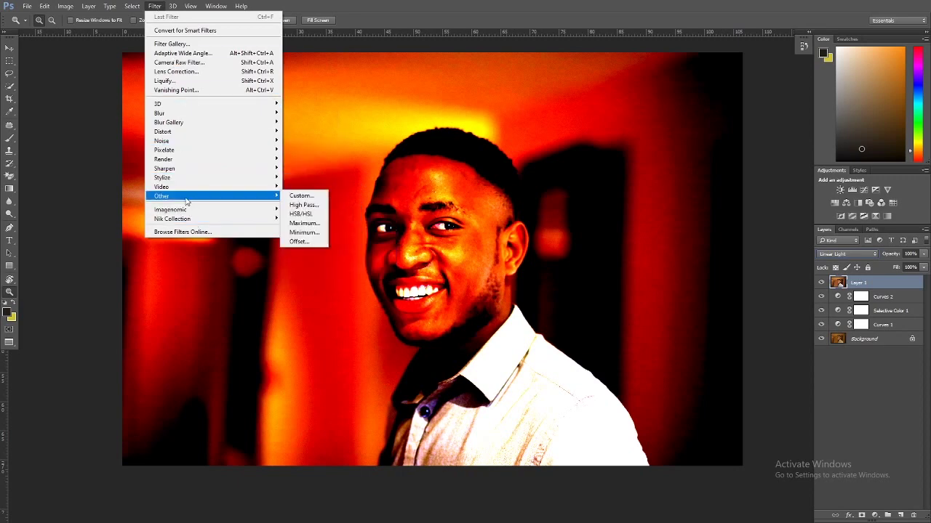
pyautogui.click(306, 207)
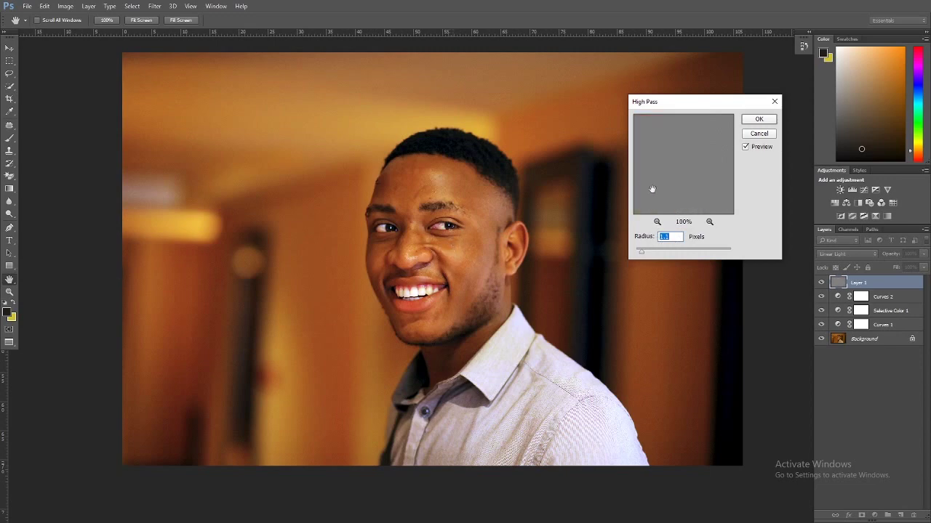
pyautogui.moveTo(642, 253); pyautogui.dragTo(642, 254)
pyautogui.click(665, 236)
pyautogui.click(754, 121)
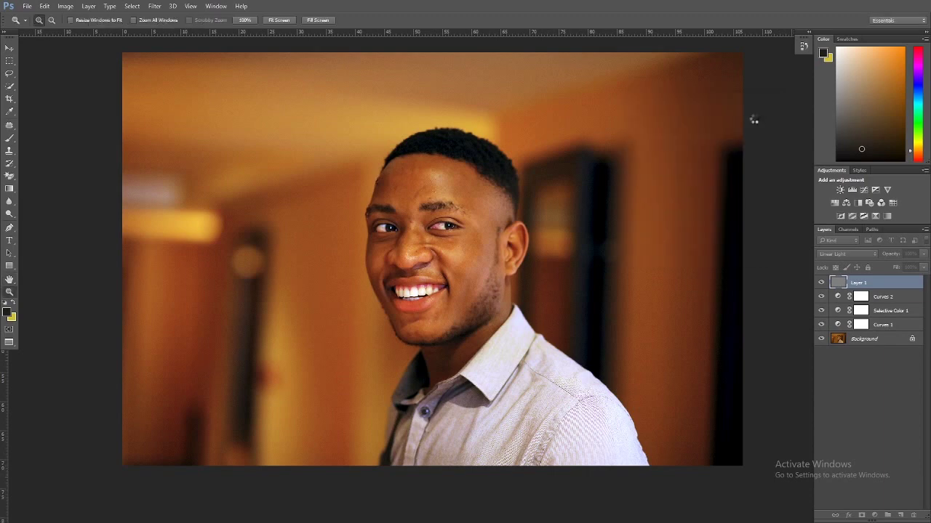
# Compare the man's face close up with and without the High Pass sharpening layer
pyautogui.click(448, 225)
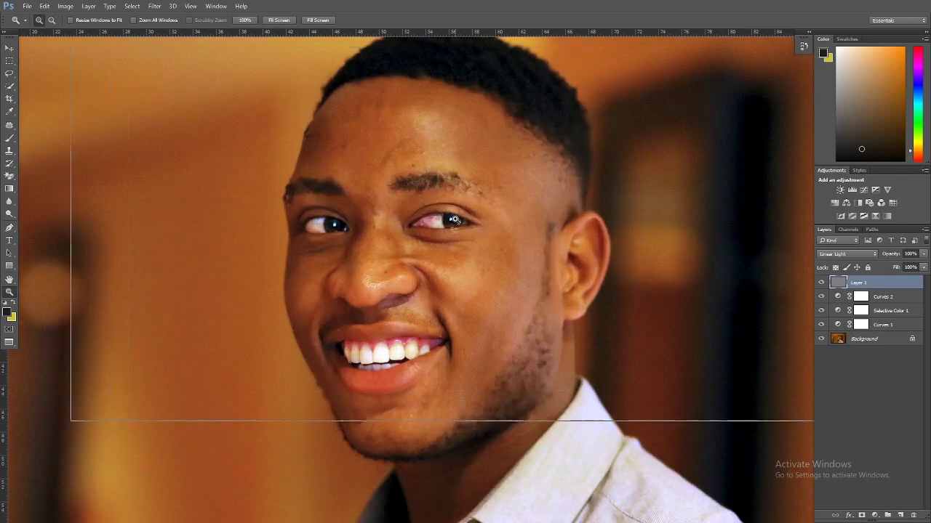
pyautogui.click(506, 213)
pyautogui.click(822, 283)
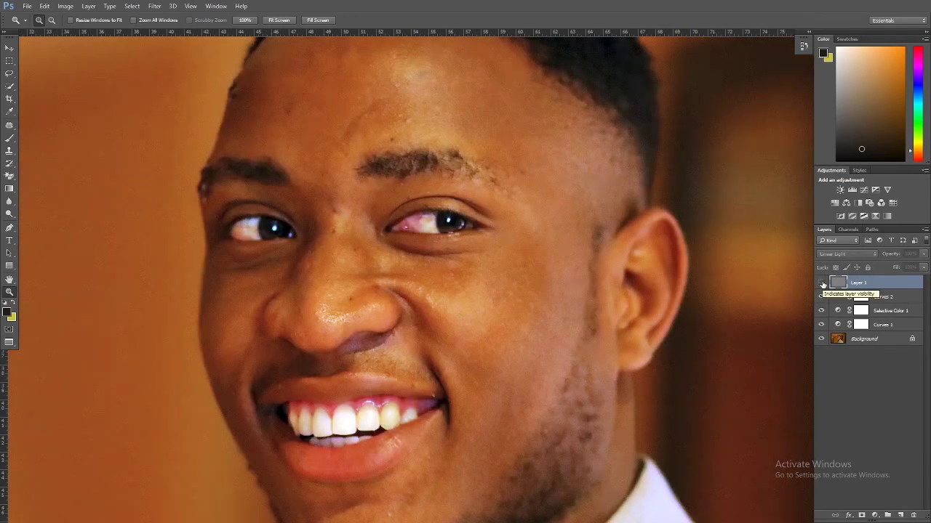
pyautogui.click(821, 283)
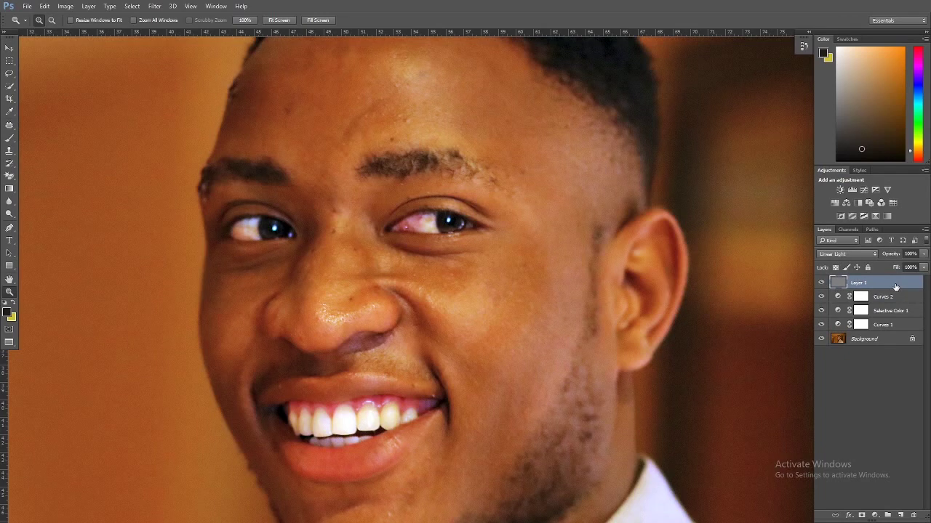
# Duplicate the High Pass layer to strengthen the sharpening, and compare the image with and without the copy
pyautogui.moveTo(895, 287); pyautogui.dragTo(900, 516)
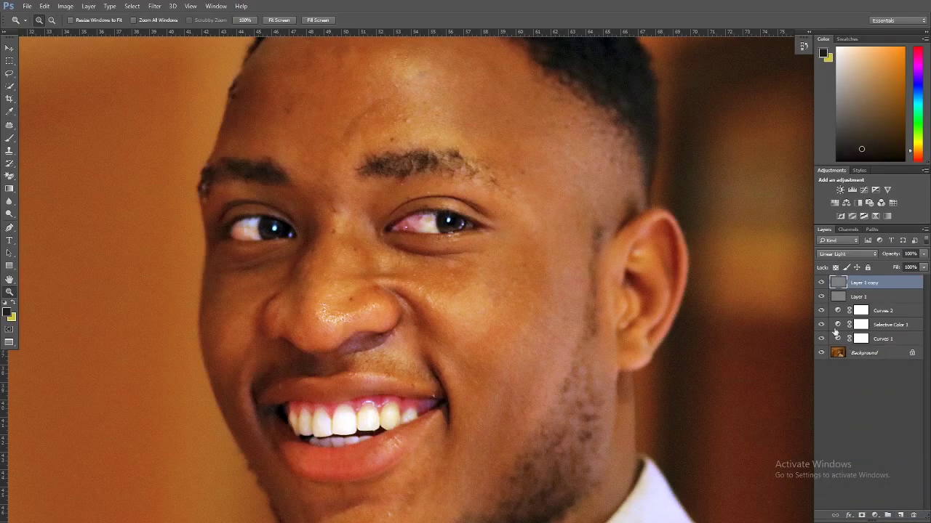
pyautogui.click(822, 283)
pyautogui.click(821, 283)
pyautogui.keyDown('alt'); pyautogui.click(408, 250); pyautogui.keyUp('alt')
pyautogui.keyDown('alt'); pyautogui.click(408, 250); pyautogui.keyUp('alt')
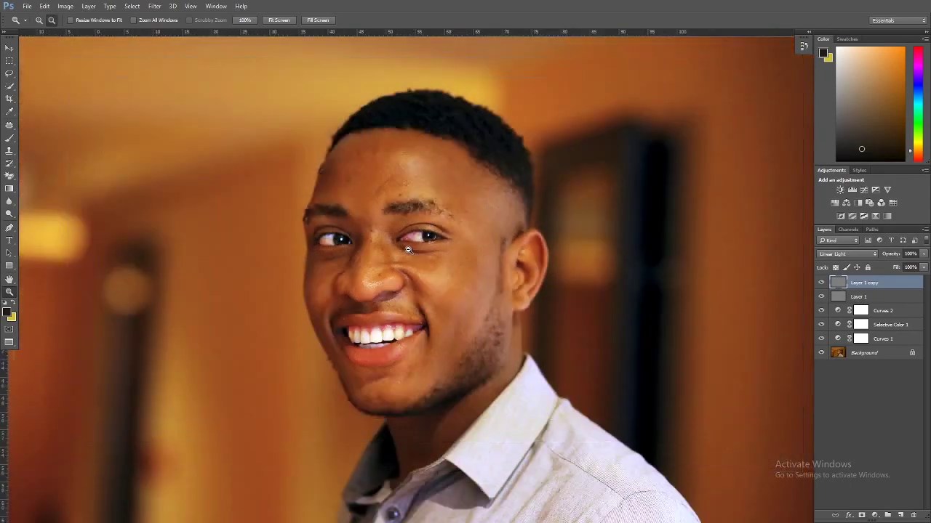
pyautogui.keyDown('alt'); pyautogui.click(463, 259); pyautogui.keyUp('alt')
pyautogui.keyDown('alt'); pyautogui.click(462, 260); pyautogui.keyUp('alt')
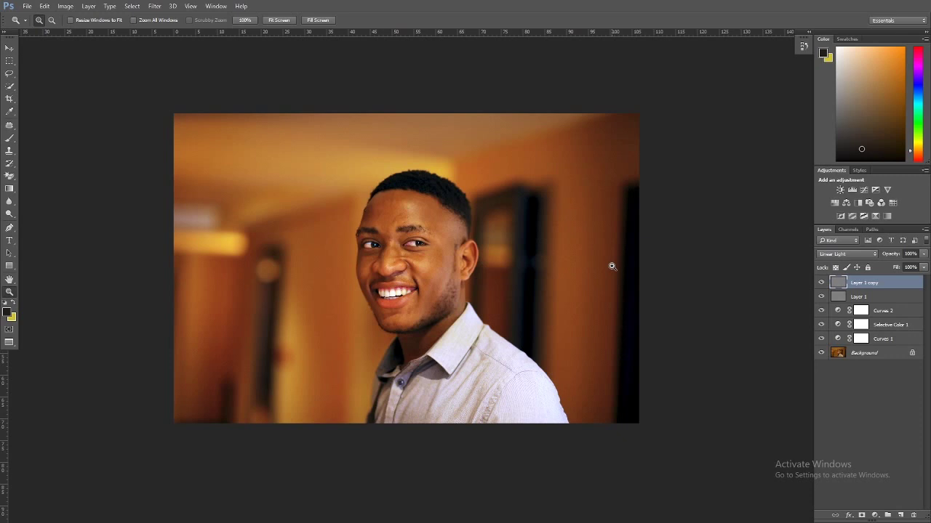
# Merge all visible layers into the Background and duplicate it as a new retouching layer
pyautogui.click(386, 223)
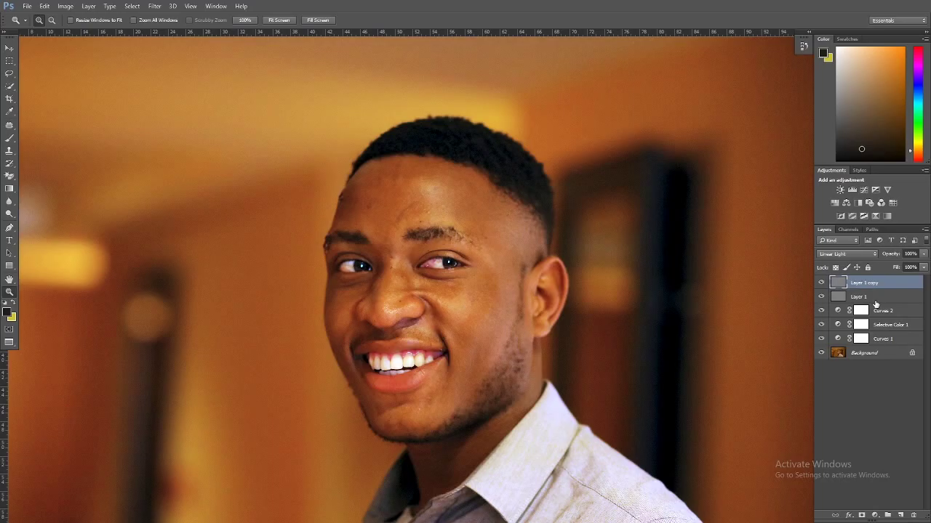
pyautogui.hotkey('ctrl', 'shift', 'e')
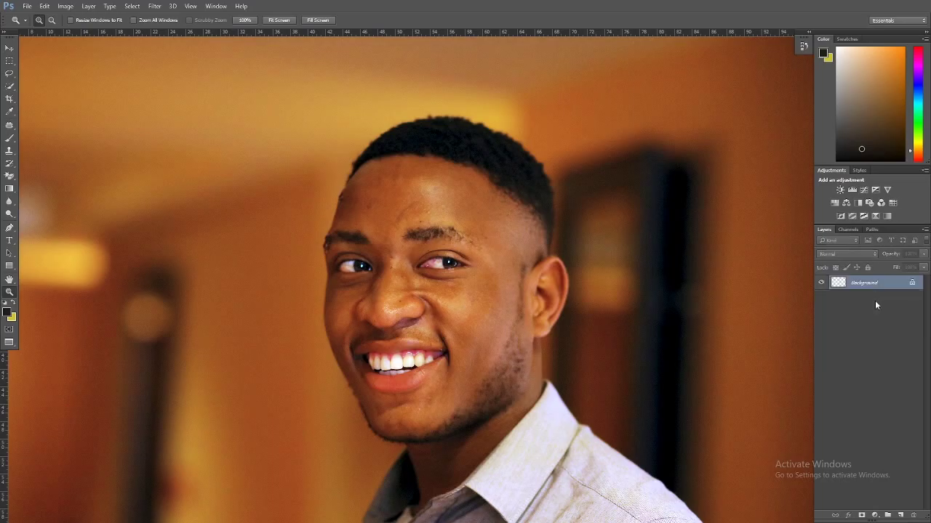
pyautogui.moveTo(872, 283); pyautogui.dragTo(902, 513)
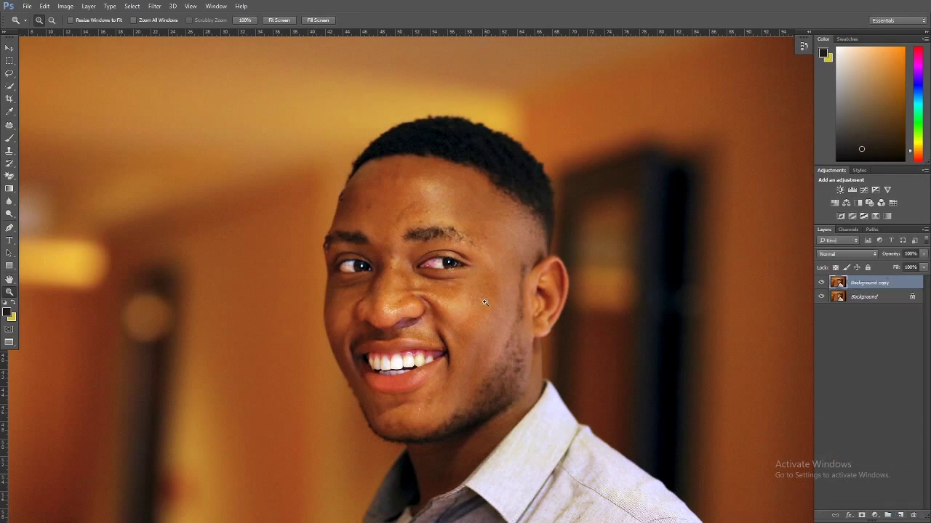
# Remove the dark spots on the forehead and near the hairline with the Patch tool, sampling clean skin nearby
pyautogui.moveTo(391, 206); pyautogui.dragTo(451, 250)
pyautogui.click(509, 276)
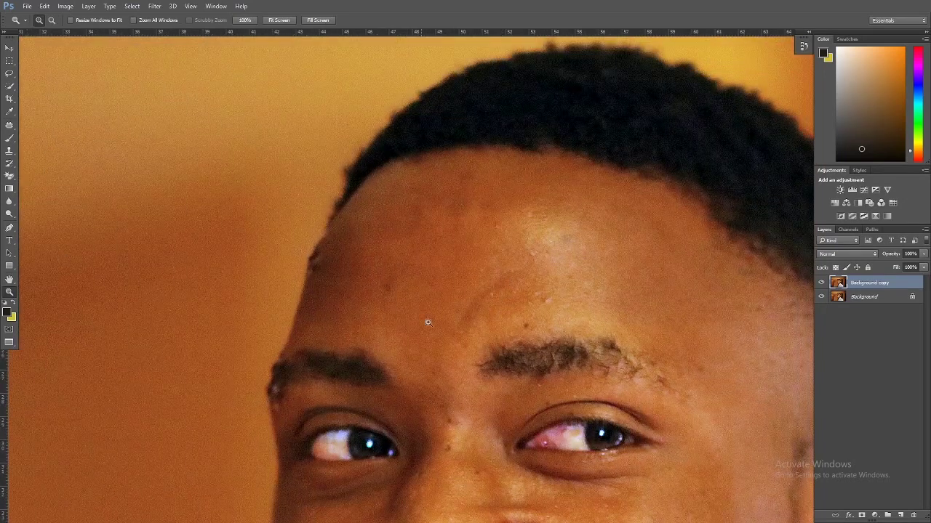
pyautogui.click(8, 127)
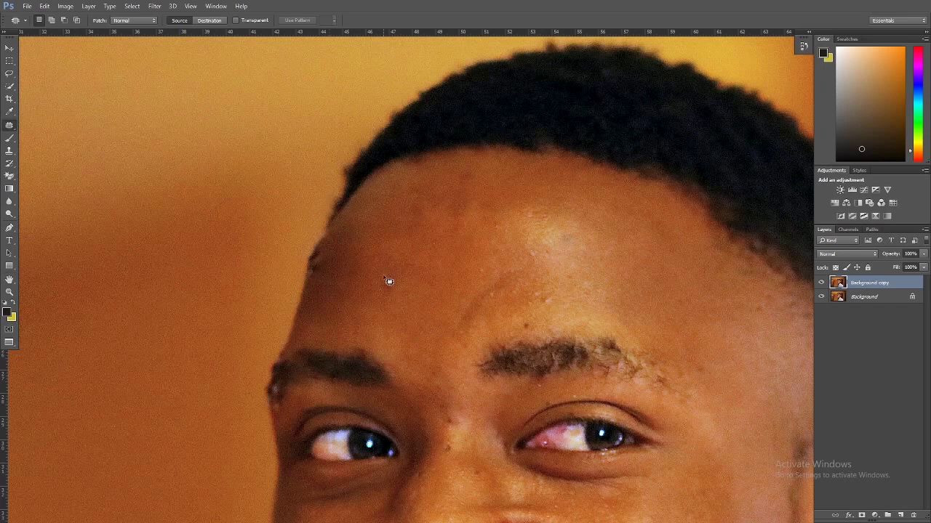
pyautogui.moveTo(392, 307); pyautogui.dragTo(393, 288)
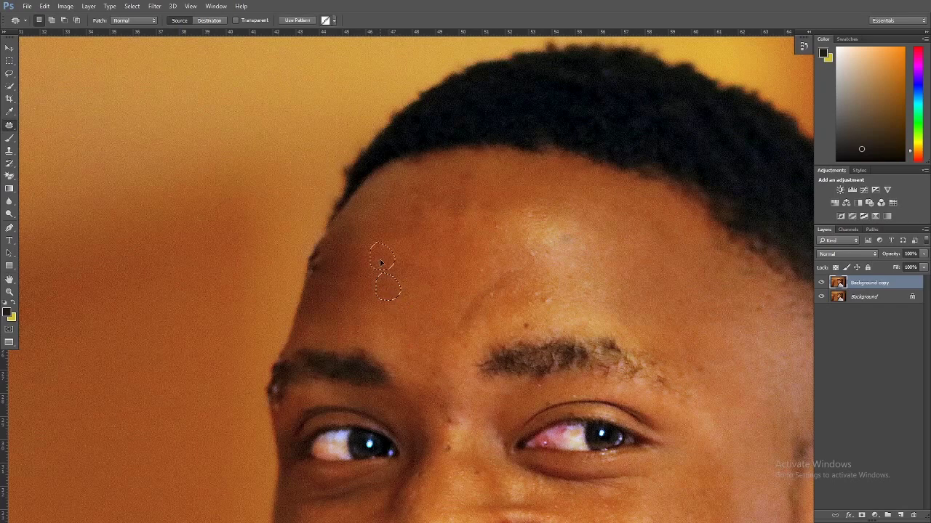
pyautogui.moveTo(422, 189)
pyautogui.mouseDown()
pyautogui.moveTo(429, 197)
pyautogui.moveTo(418, 211)
pyautogui.mouseUp()
pyautogui.moveTo(482, 166)
pyautogui.mouseDown()
pyautogui.moveTo(458, 182)
pyautogui.moveTo(441, 176)
pyautogui.mouseUp()
pyautogui.hotkey('ctrl', 'd')
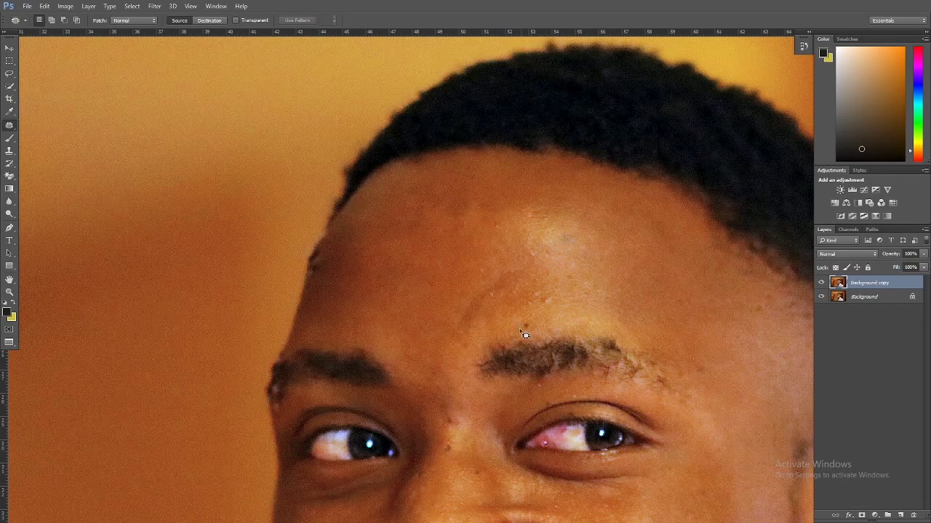
# Patch the small blemishes between the eyebrows and on the nose with clean skin
pyautogui.moveTo(704, 327); pyautogui.dragTo(569, 210)
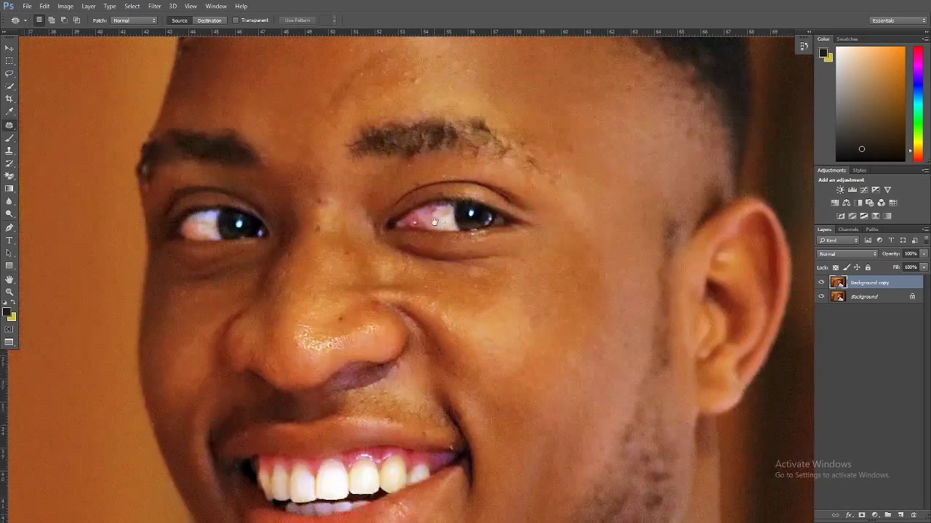
pyautogui.moveTo(326, 196); pyautogui.dragTo(321, 189)
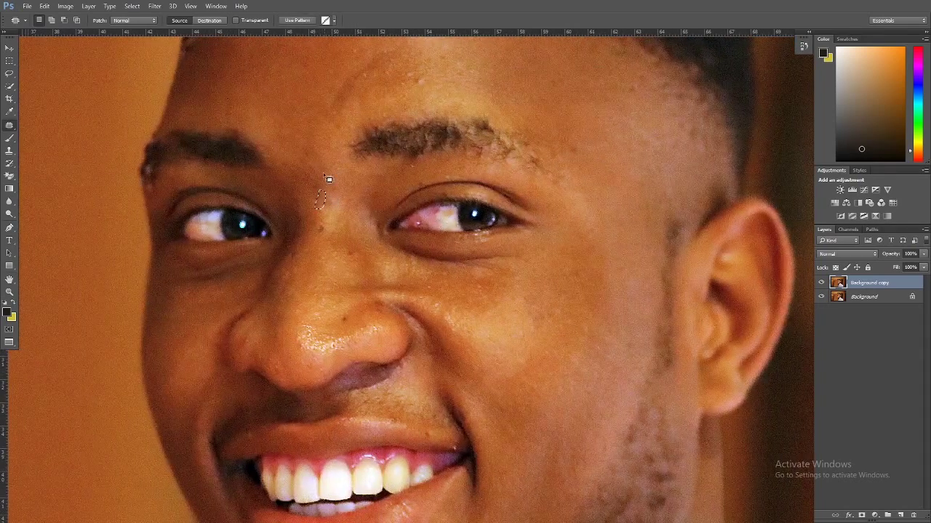
pyautogui.hotkey('ctrl', 'd')
pyautogui.moveTo(403, 259); pyautogui.dragTo(410, 184)
pyautogui.moveTo(350, 219)
pyautogui.mouseDown()
pyautogui.moveTo(347, 249)
pyautogui.moveTo(358, 230)
pyautogui.mouseUp()
pyautogui.moveTo(330, 161); pyautogui.dragTo(299, 123)
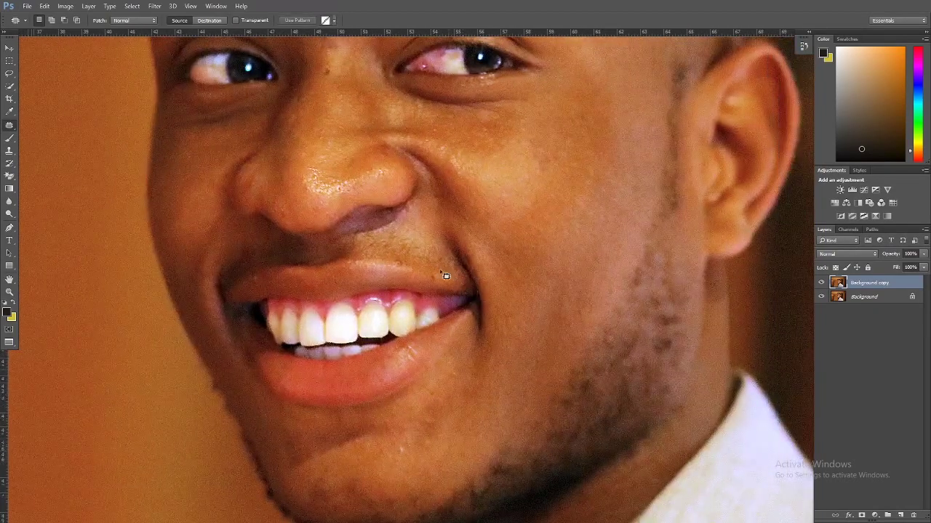
# Check the cheeks for remaining marks and patch the small spots in the middle of the forehead
pyautogui.hscroll(3, 422, 208)
pyautogui.scroll(1, 422, 208)
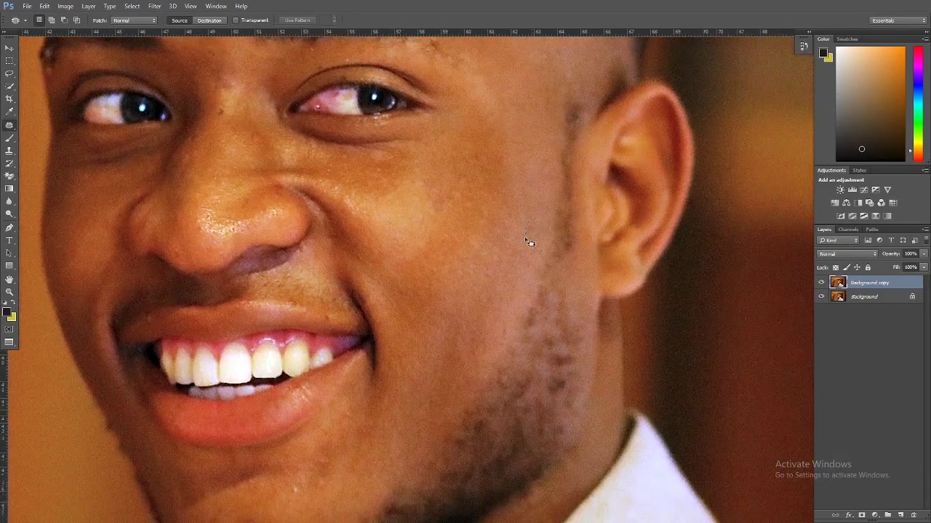
pyautogui.scroll(3, 518, 244)
pyautogui.hscroll(-2, 517, 243)
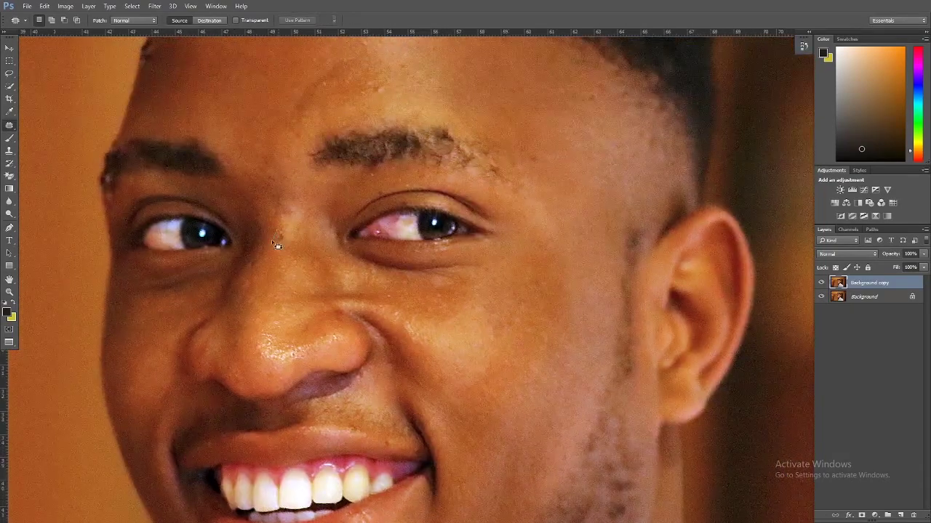
pyautogui.scroll(3, 283, 262)
pyautogui.scroll(1, 327, 272)
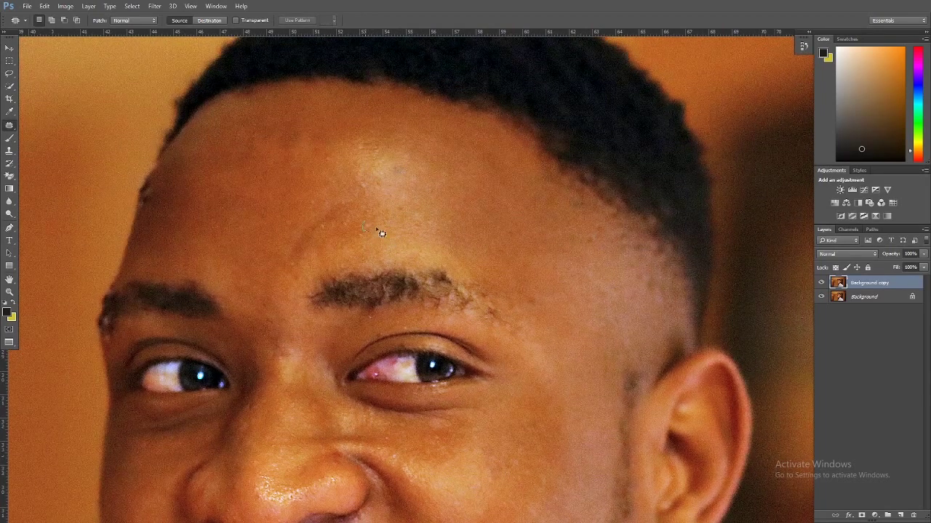
pyautogui.moveTo(322, 222); pyautogui.dragTo(328, 245)
pyautogui.hotkey('ctrl', 'd')
# Patch the dark bumps along the outer edge of the forehead, down to the end of the eyebrow
pyautogui.hscroll(-5, 313, 167)
pyautogui.scroll(-1, 313, 167)
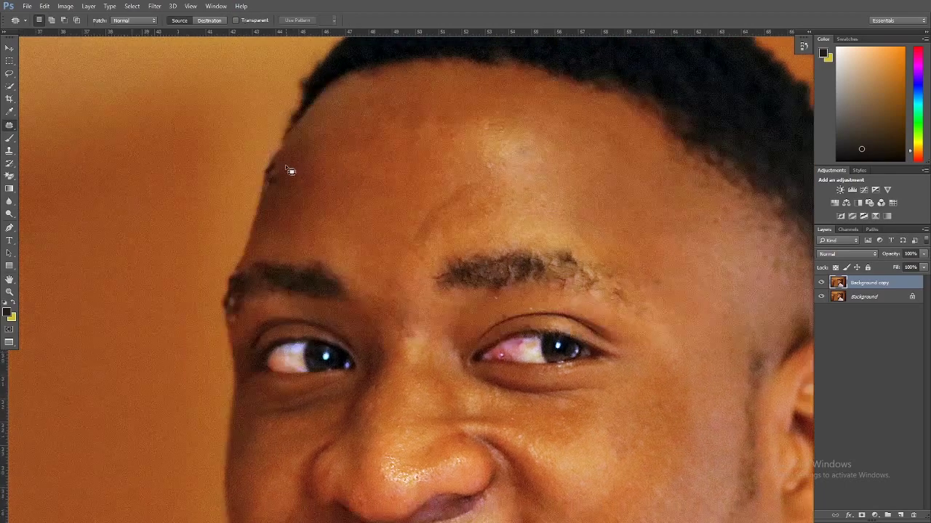
pyautogui.moveTo(263, 184)
pyautogui.mouseDown()
pyautogui.moveTo(279, 138)
pyautogui.moveTo(258, 210)
pyautogui.moveTo(241, 222)
pyautogui.moveTo(242, 251)
pyautogui.moveTo(239, 232)
pyautogui.moveTo(255, 208)
pyautogui.mouseUp()
pyautogui.hotkey('ctrl', 'd')
pyautogui.scroll(-3, 342, 160)
pyautogui.hotkey('ctrl', 'd')
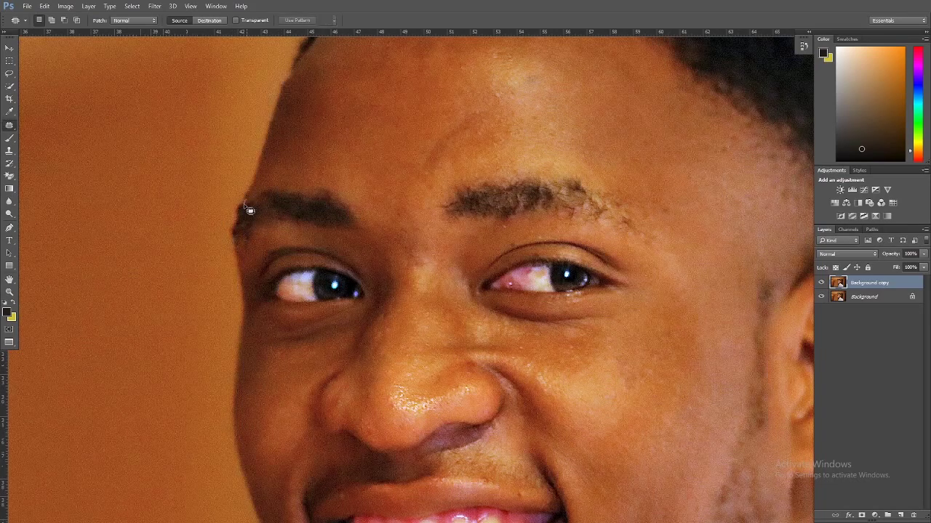
# Patch the small marks above the upper lip and on the chin
pyautogui.scroll(-5, 374, 199)
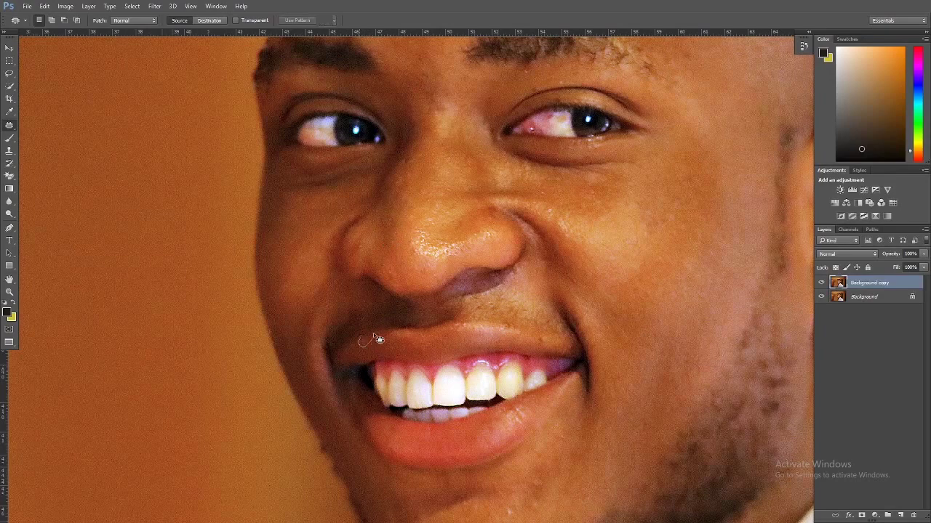
pyautogui.moveTo(500, 324); pyautogui.dragTo(506, 329)
pyautogui.scroll(-4, 546, 226)
pyautogui.scroll(-2, 546, 226)
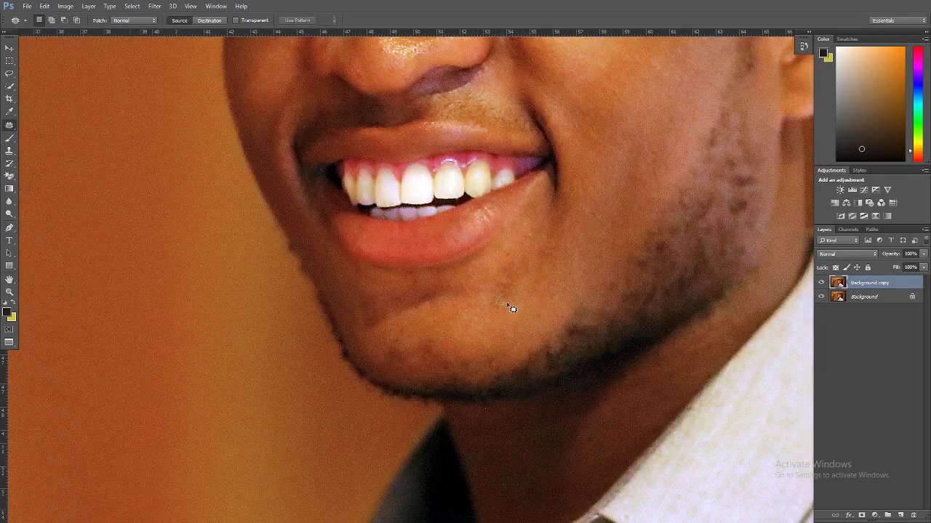
pyautogui.scroll(7, 533, 277)
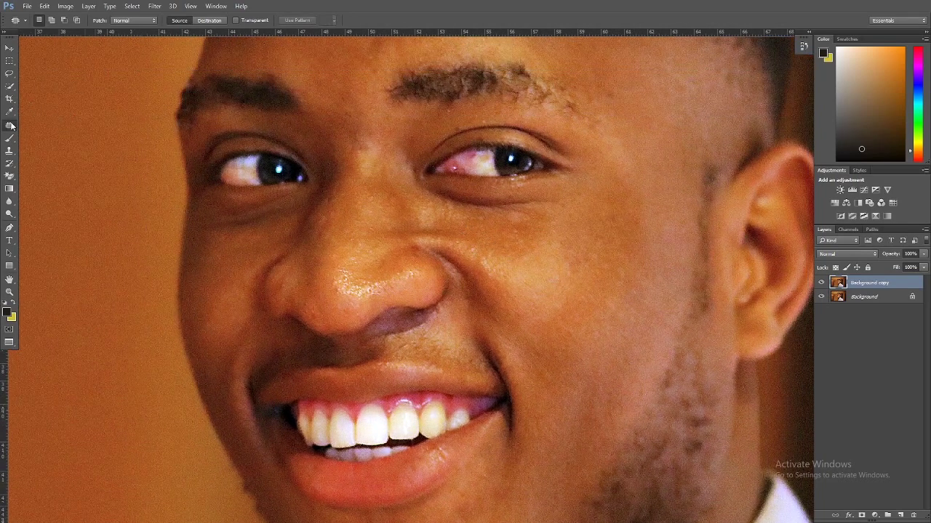
# Heal the remaining tiny spots on the forehead and nose with the Spot Healing Brush set to Content-Aware
pyautogui.moveTo(13, 130); pyautogui.dragTo(52, 126)
pyautogui.scroll(2, 400, 119)
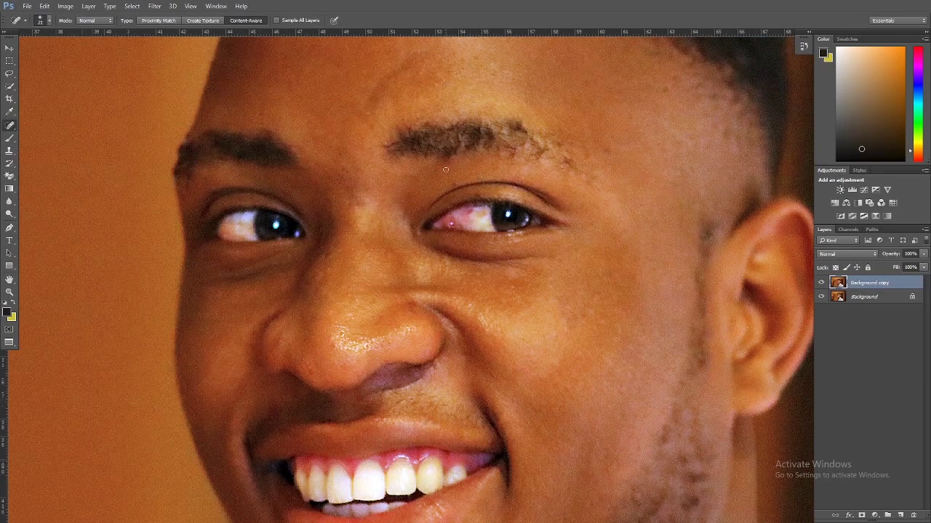
pyautogui.scroll(4, 403, 120)
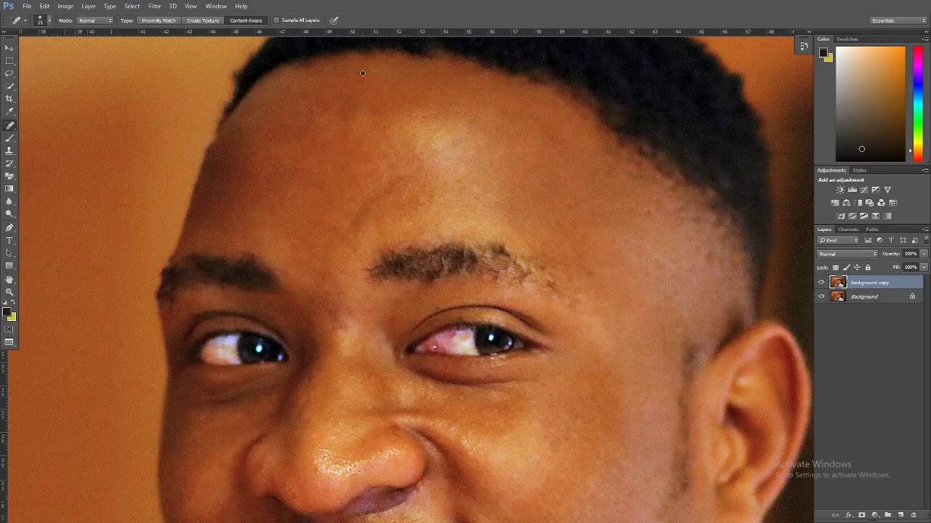
pyautogui.scroll(-5, 362, 73)
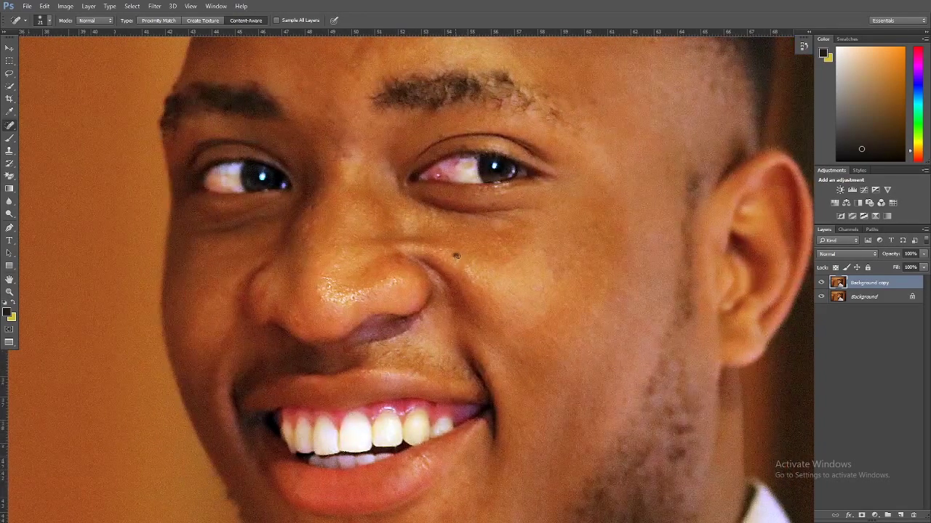
pyautogui.click(356, 206)
pyautogui.click(331, 280)
# Heal the small blemishes on the cheek, beside the mouth and on the chin with the Spot Healing Brush
pyautogui.moveTo(565, 347); pyautogui.dragTo(541, 228)
pyautogui.click(514, 169)
pyautogui.click(442, 369)
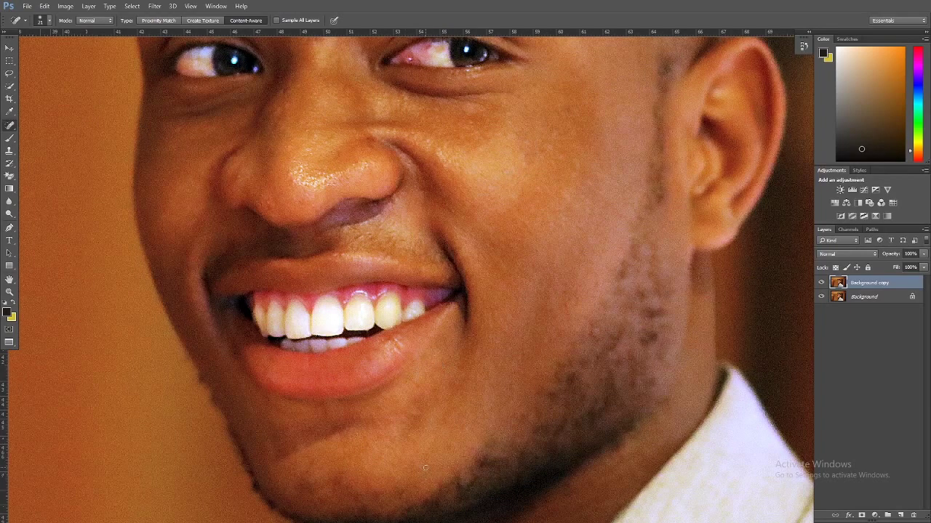
pyautogui.moveTo(466, 426); pyautogui.dragTo(480, 432)
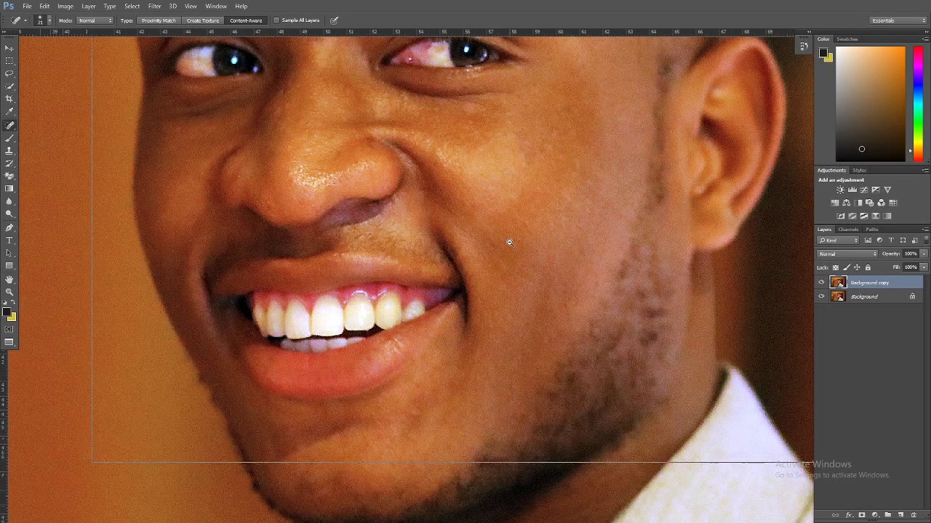
pyautogui.keyDown('alt'); pyautogui.click(509, 243); pyautogui.keyUp('alt')
pyautogui.keyDown('alt'); pyautogui.click(510, 243); pyautogui.keyUp('alt')
pyautogui.keyDown('alt'); pyautogui.click(510, 242); pyautogui.keyUp('alt')
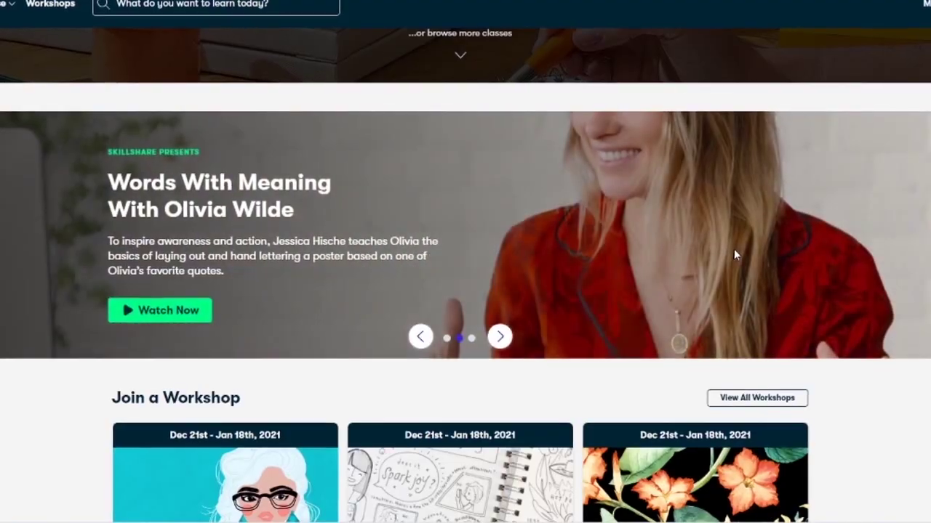
# Switch to the Skillshare website and browse its class listings, including the DSLR Camera Essentials collection
pyautogui.scroll(-15, 734, 249)
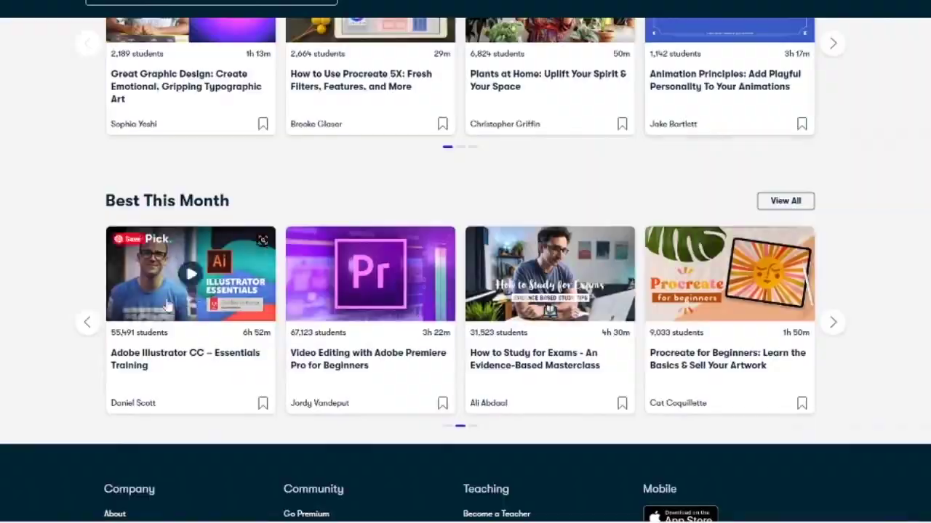
pyautogui.click(756, 291)
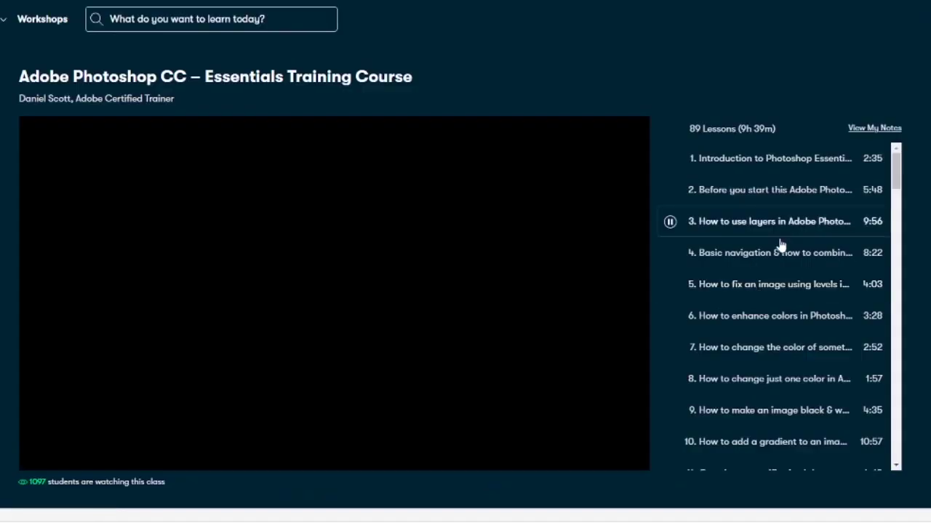
pyautogui.scroll(-2, 780, 243)
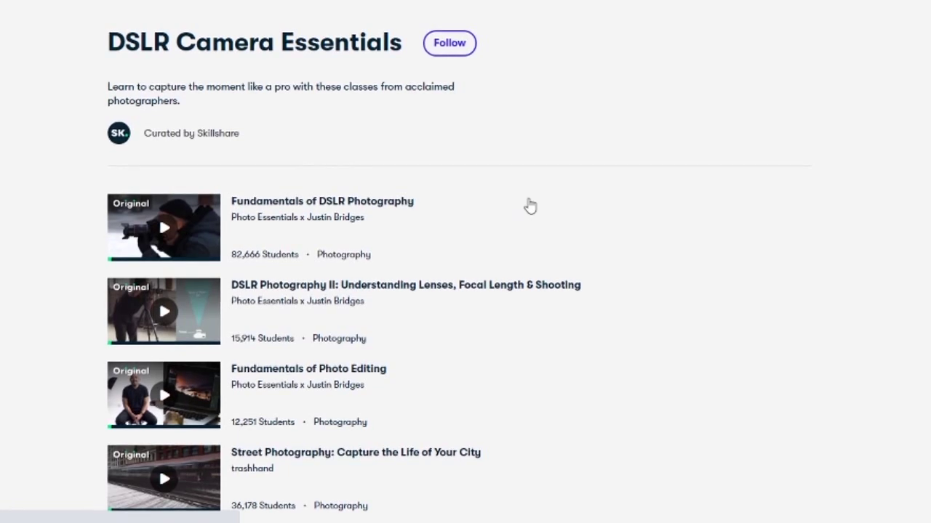
pyautogui.scroll(-2, 672, 247)
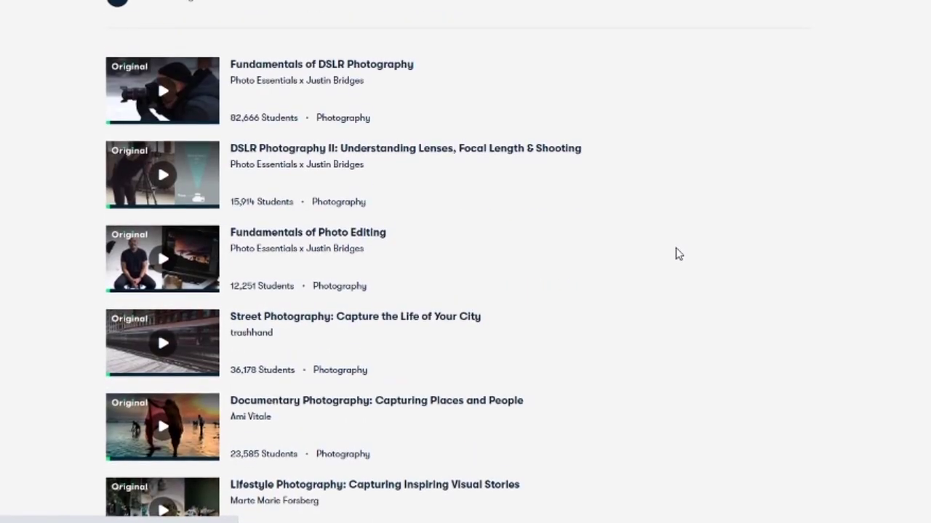
pyautogui.scroll(-1, 679, 255)
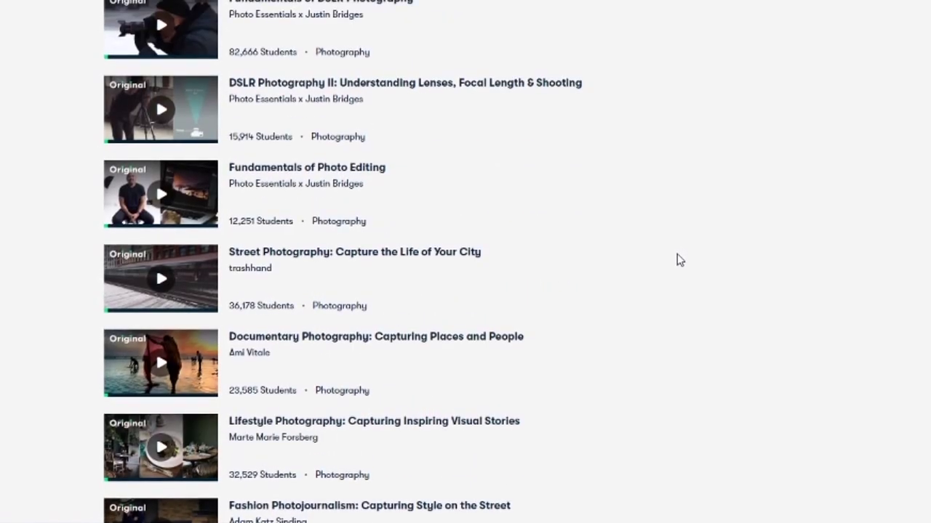
pyautogui.scroll(-1, 676, 263)
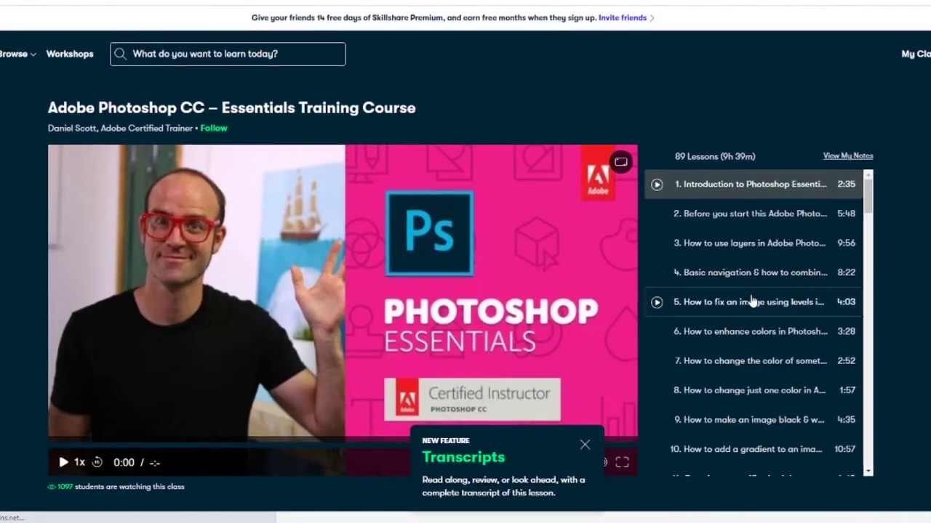
# Examine the Adobe Photoshop CC – Essentials Training Course page, including its lesson list, introduction video, description and class projects
pyautogui.scroll(-2, 824, 273)
pyautogui.scroll(-6, 824, 273)
pyautogui.click(429, 234)
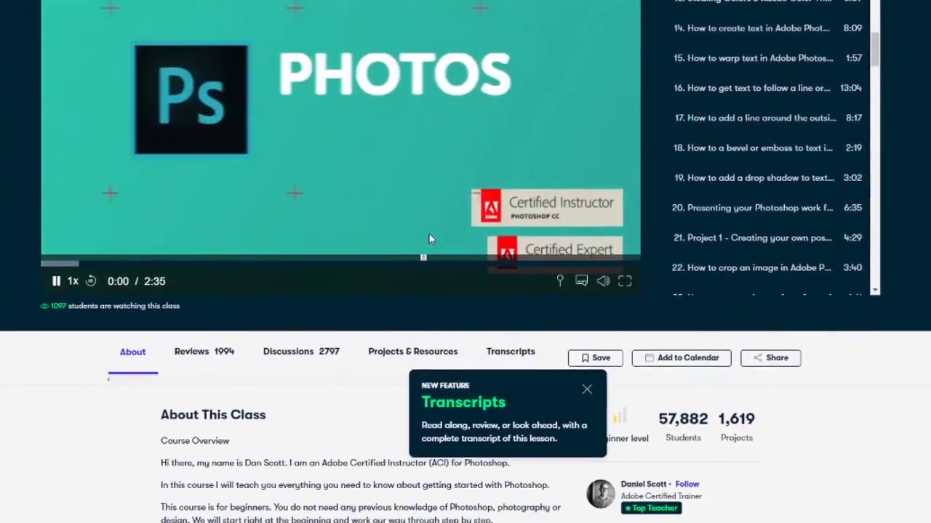
pyautogui.scroll(1, 432, 237)
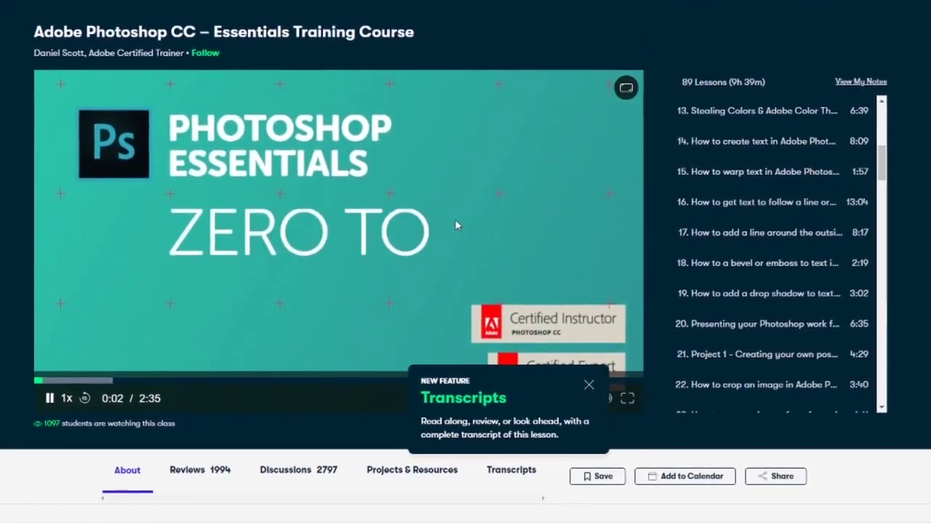
pyautogui.scroll(-10, 455, 217)
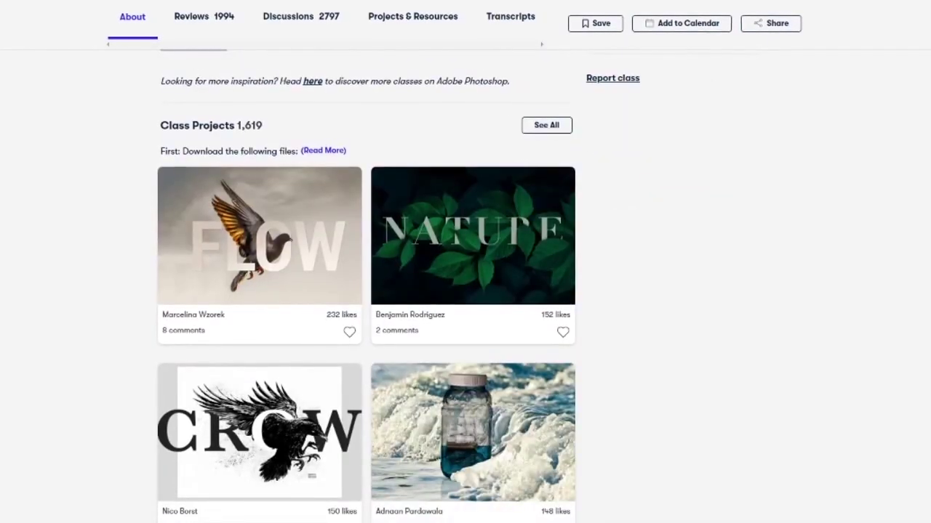
pyautogui.scroll(-2, 363, 284)
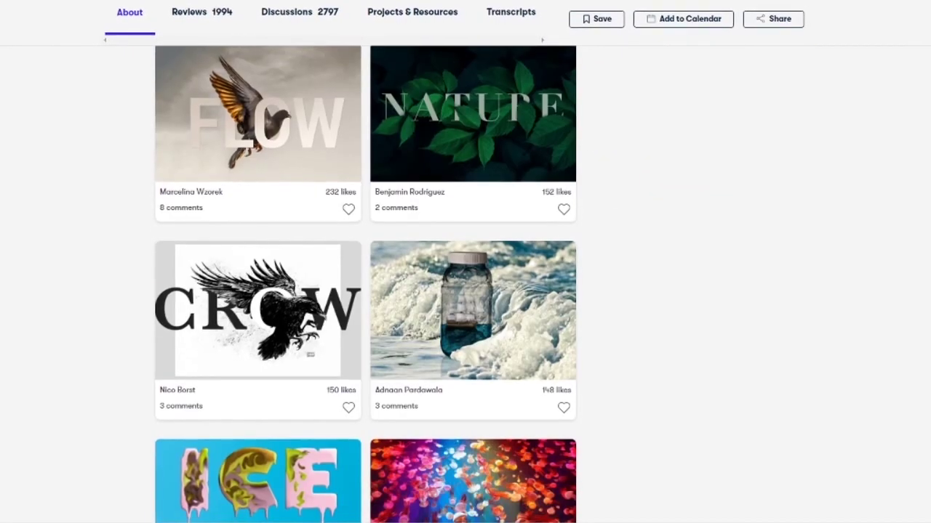
pyautogui.scroll(-2, 363, 283)
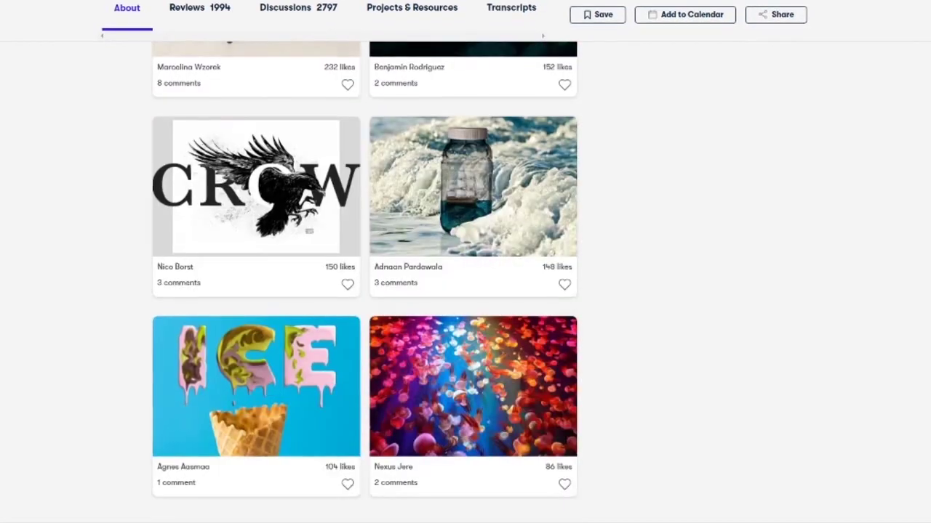
pyautogui.scroll(-2, 363, 284)
pyautogui.scroll(4, 364, 284)
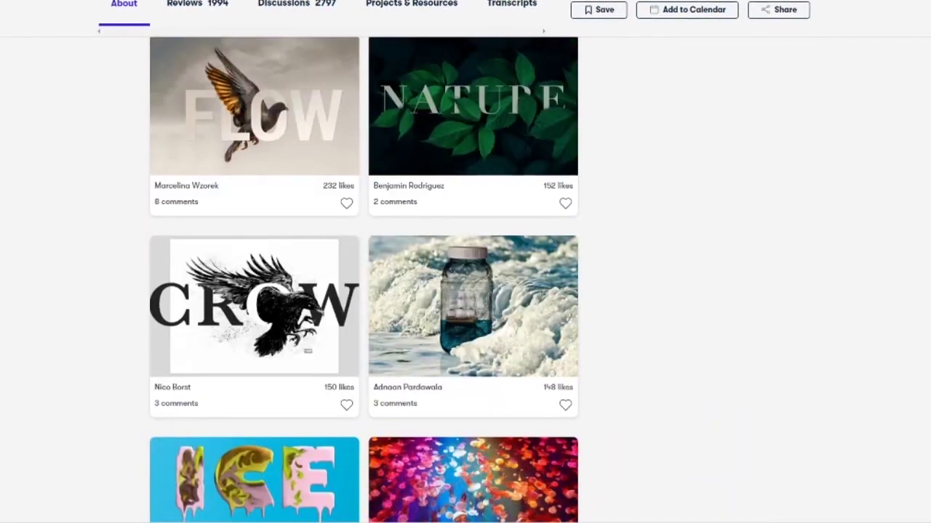
pyautogui.scroll(7, 363, 283)
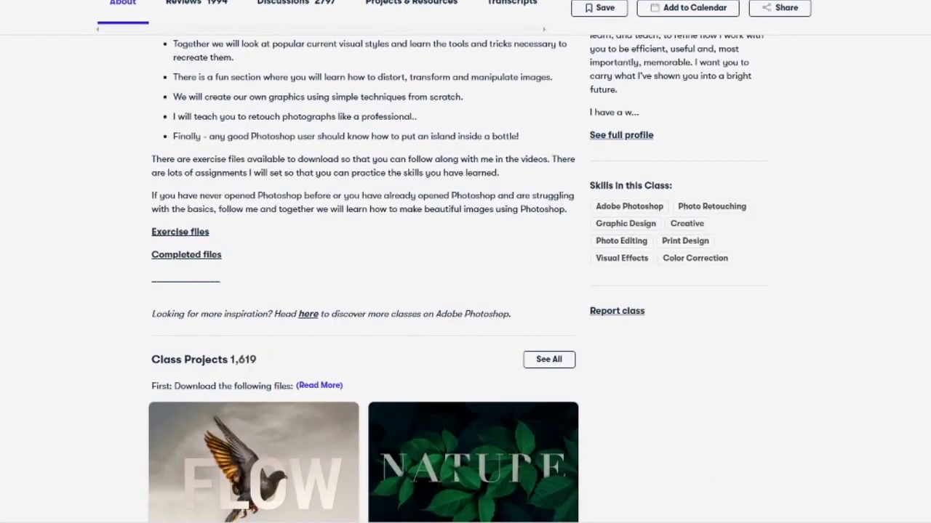
pyautogui.scroll(3, 363, 284)
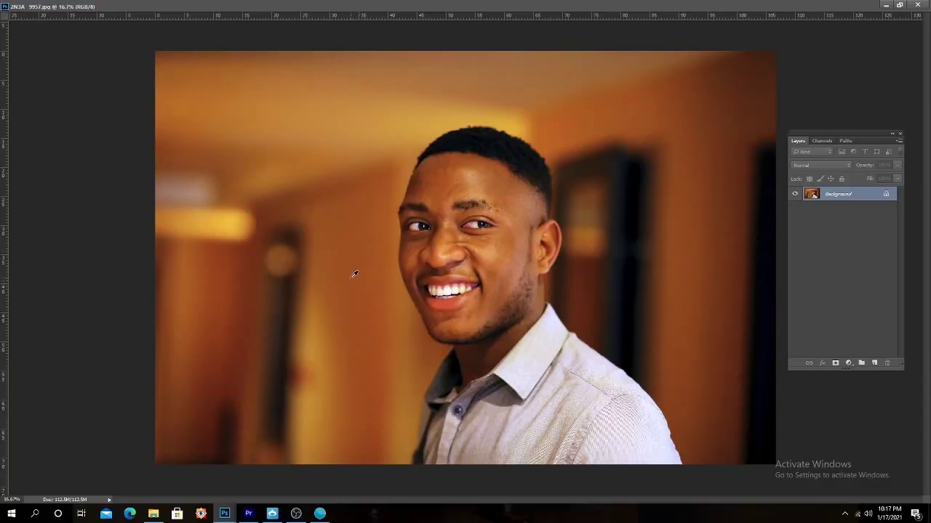
# Return to the portrait in Photoshop and set the screen mode to full screen with the menu bar
pyautogui.press('f')
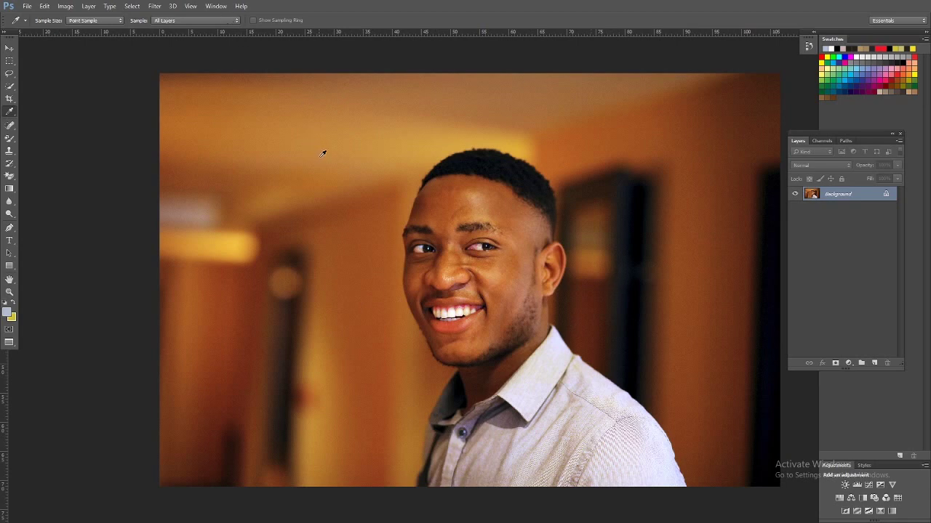
pyautogui.press('f')
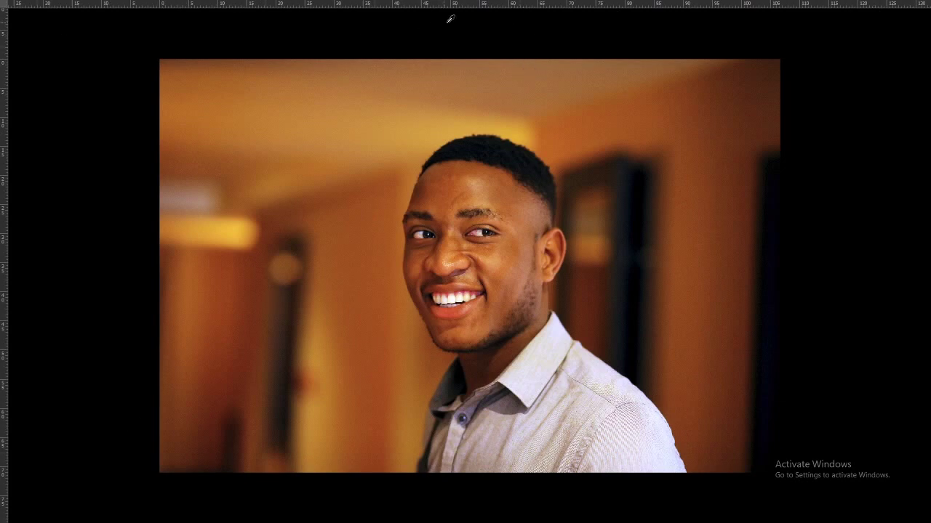
pyautogui.press('f')
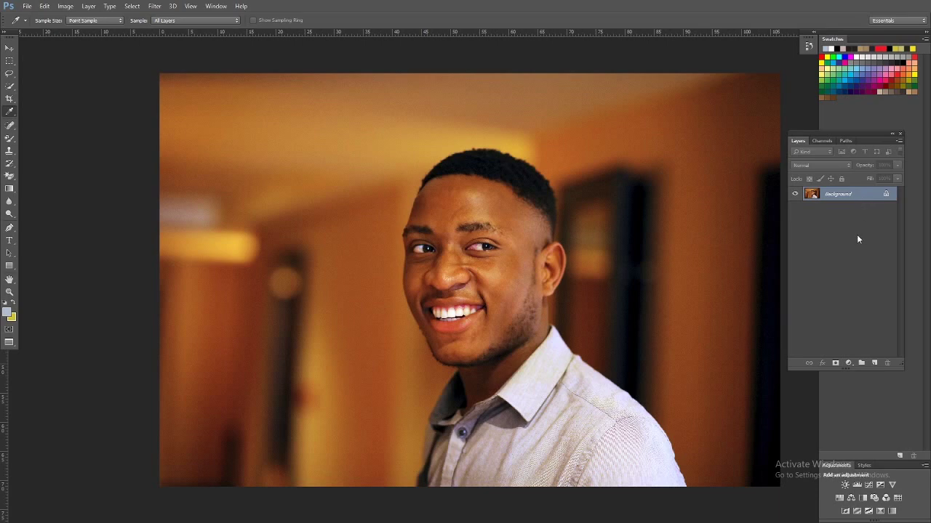
# Duplicate the Background layer and add a Black & White adjustment layer above the copy
pyautogui.moveTo(862, 200); pyautogui.dragTo(874, 363)
pyautogui.click(849, 362)
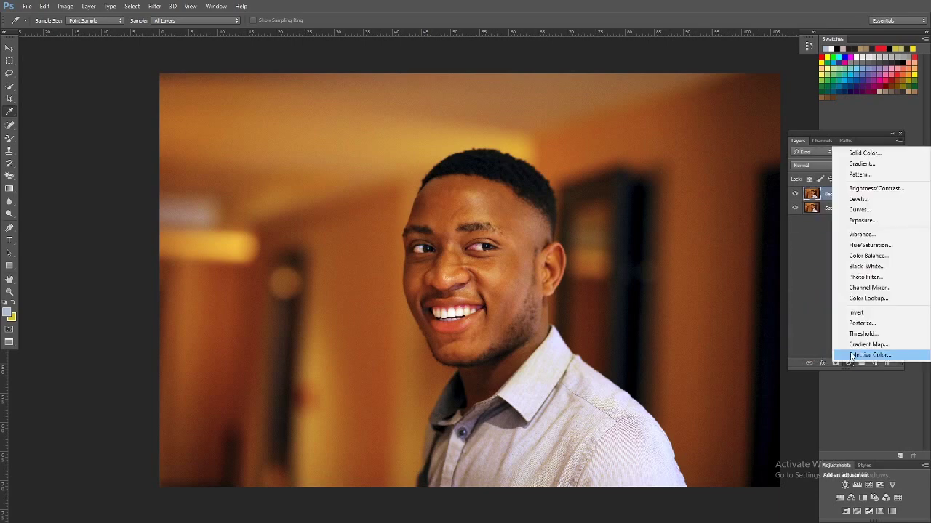
pyautogui.click(873, 267)
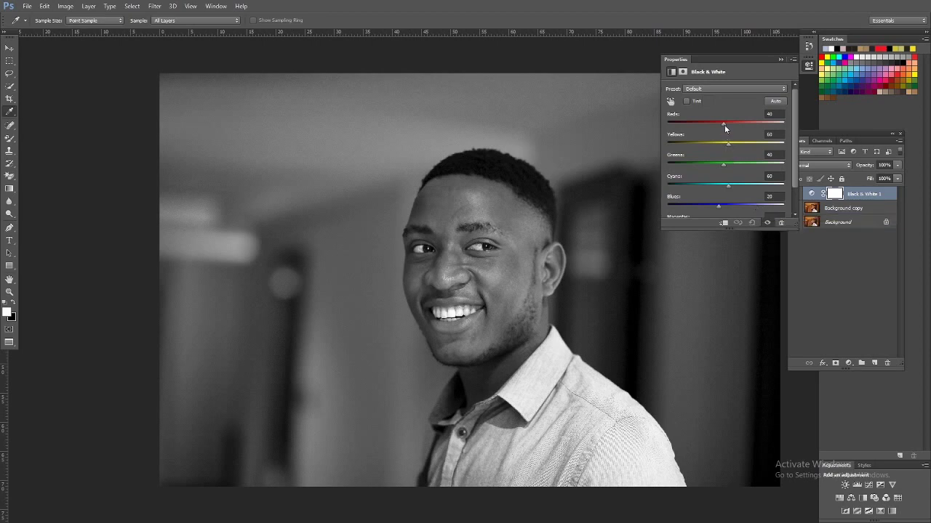
# Set the Black & White adjustment to Reds 44, Yellows 58, Greens 58 and Blues 0
pyautogui.moveTo(726, 125); pyautogui.dragTo(726, 122)
pyautogui.moveTo(717, 207); pyautogui.dragTo(705, 207)
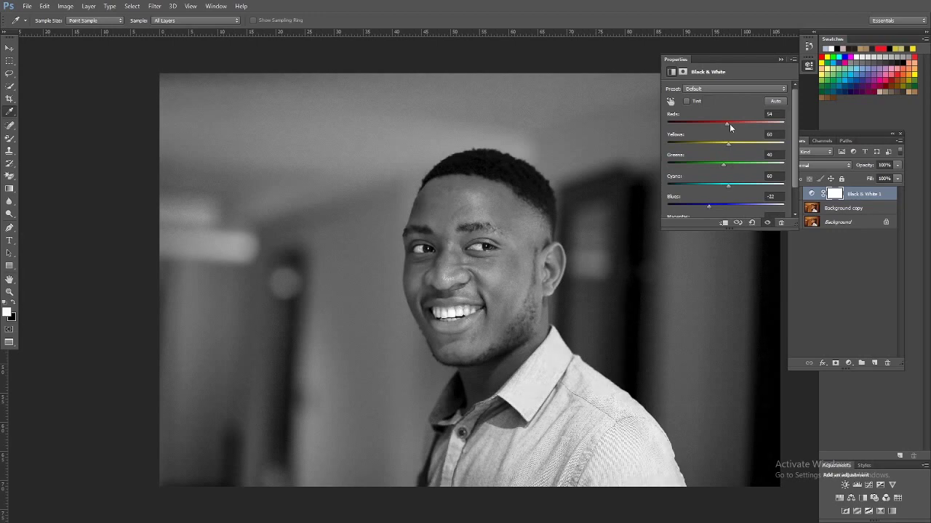
pyautogui.moveTo(727, 124); pyautogui.dragTo(725, 123)
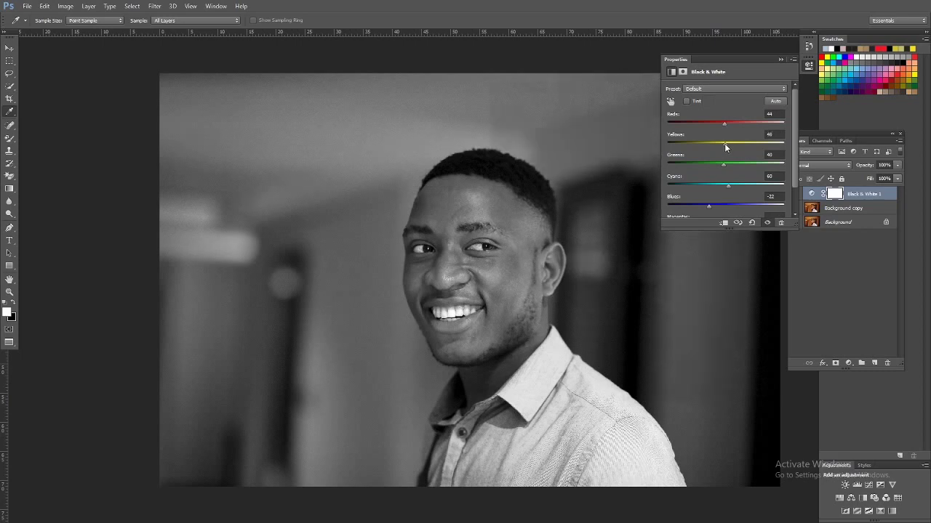
pyautogui.moveTo(728, 148); pyautogui.dragTo(729, 142)
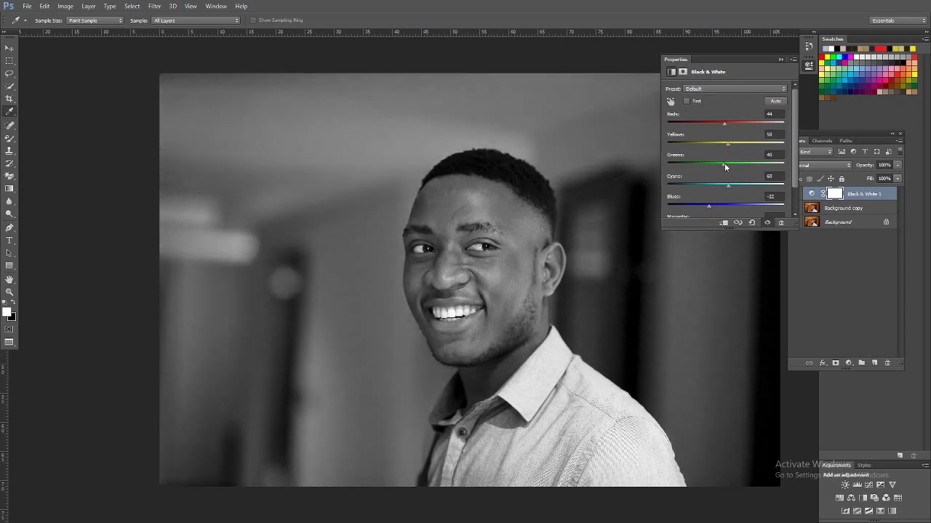
pyautogui.moveTo(724, 167); pyautogui.dragTo(720, 167)
pyautogui.moveTo(710, 208); pyautogui.dragTo(714, 205)
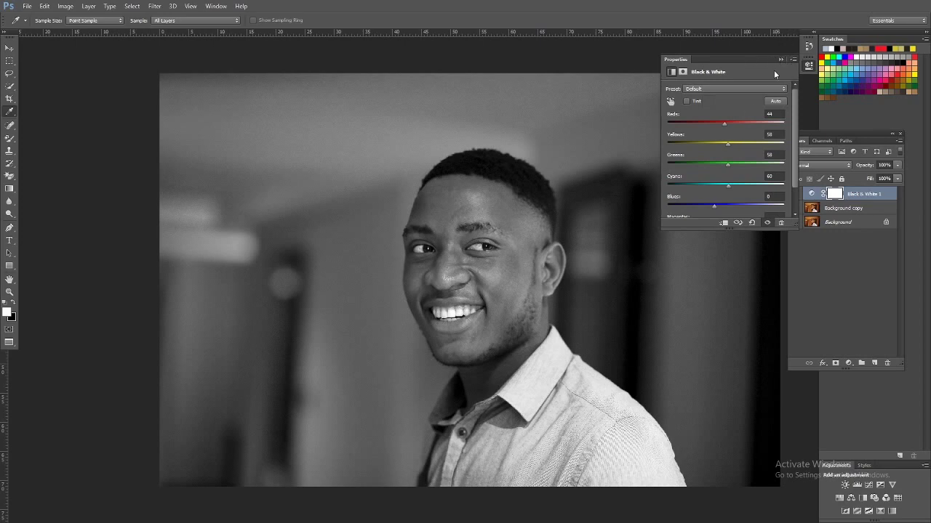
pyautogui.click(848, 363)
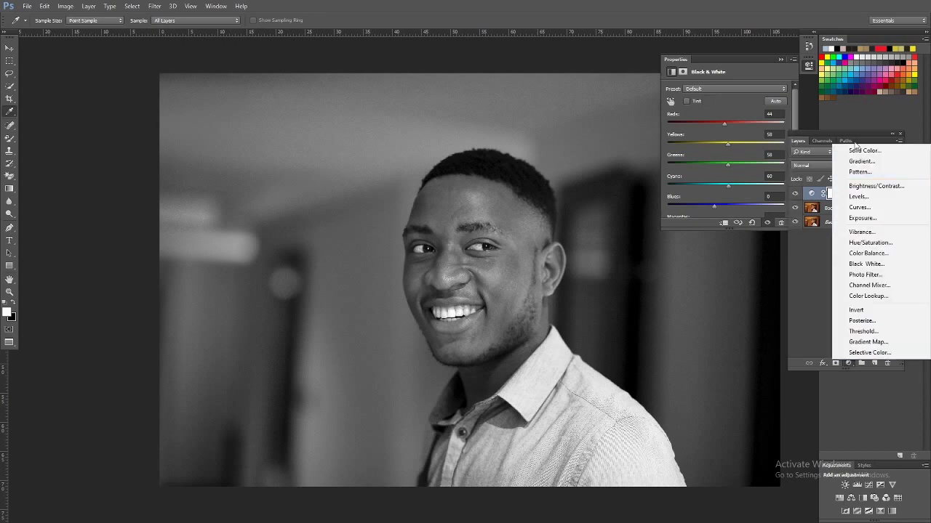
pyautogui.click(866, 245)
pyautogui.moveTo(724, 128)
pyautogui.mouseDown()
pyautogui.moveTo(741, 126)
pyautogui.moveTo(692, 128)
pyautogui.moveTo(719, 129)
pyautogui.mouseUp()
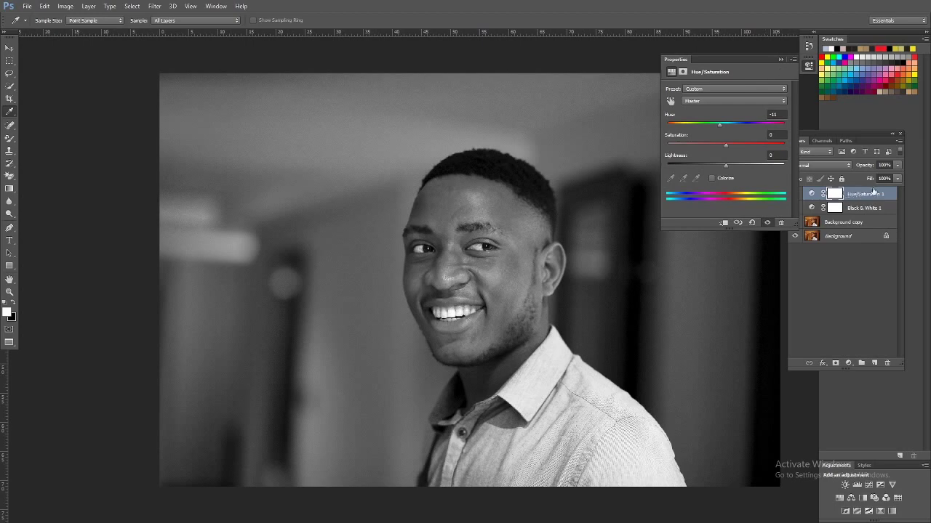
pyautogui.click(789, 63)
pyautogui.click(821, 135)
pyautogui.moveTo(881, 201); pyautogui.dragTo(887, 362)
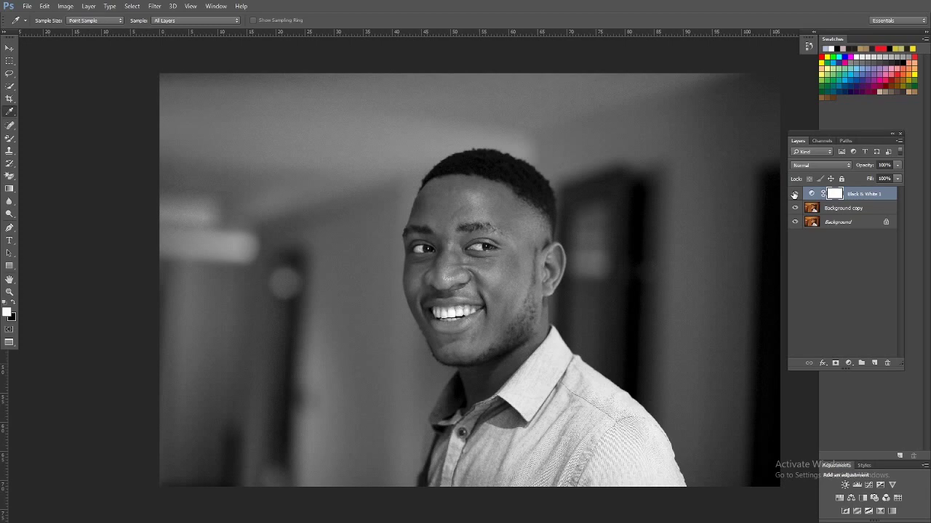
# Add a Gradient Map adjustment layer above the Black & White layer and open its gradient for editing
pyautogui.click(848, 363)
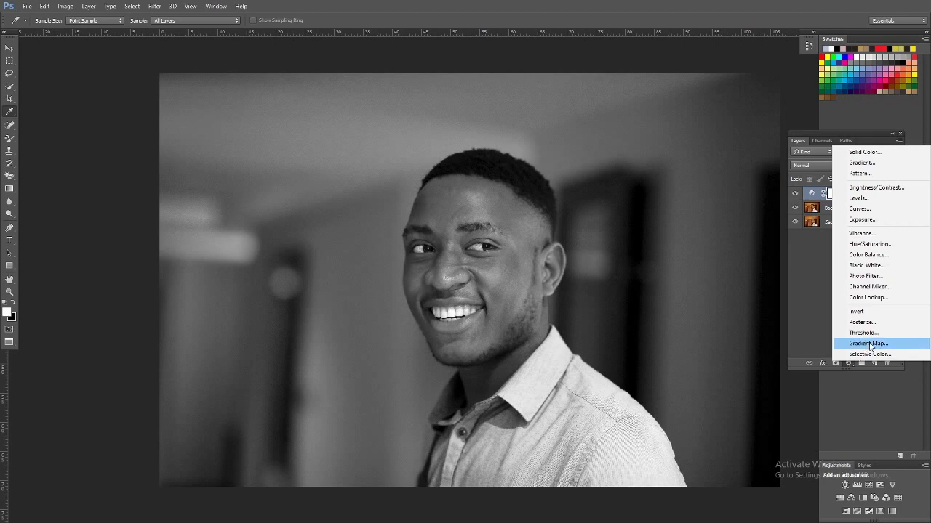
pyautogui.click(868, 344)
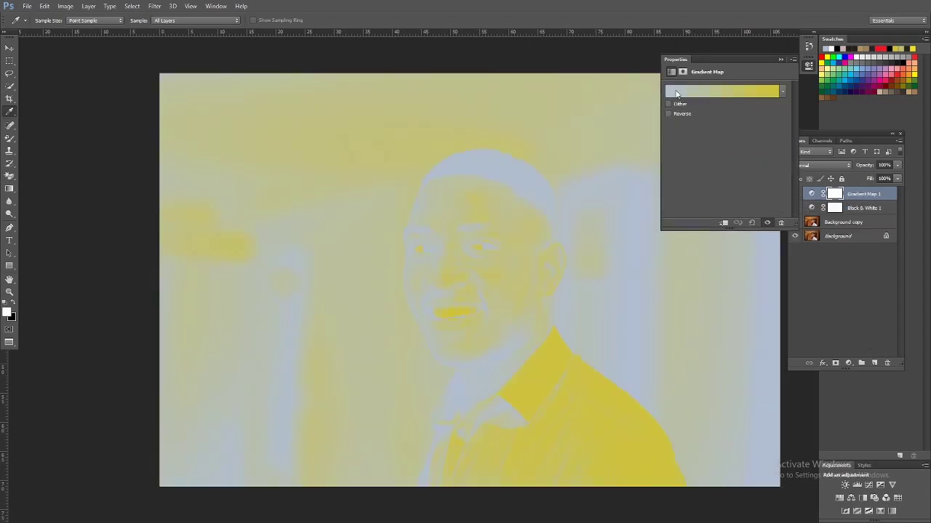
pyautogui.click(671, 92)
# Set the gradient's color stop at location 0% to a very dark reddish brown, with Only Web Colors off
pyautogui.click(687, 230)
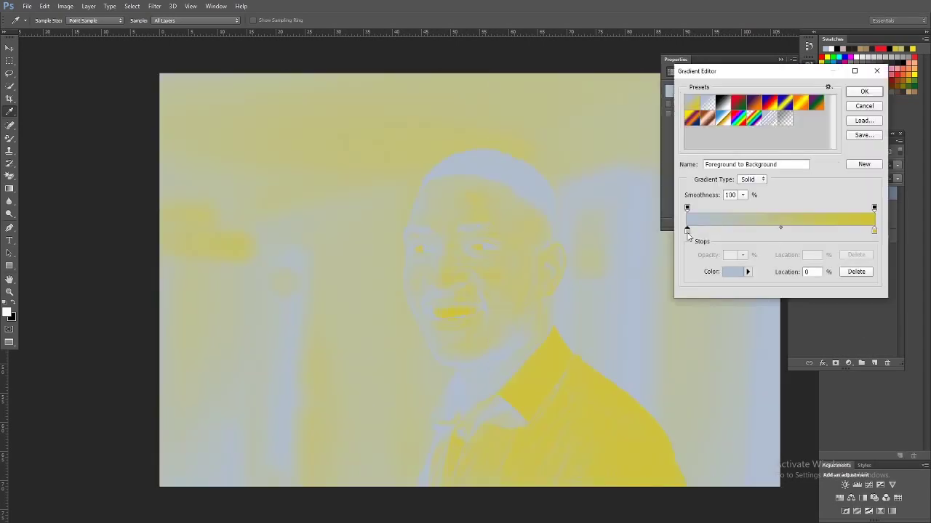
pyautogui.click(734, 273)
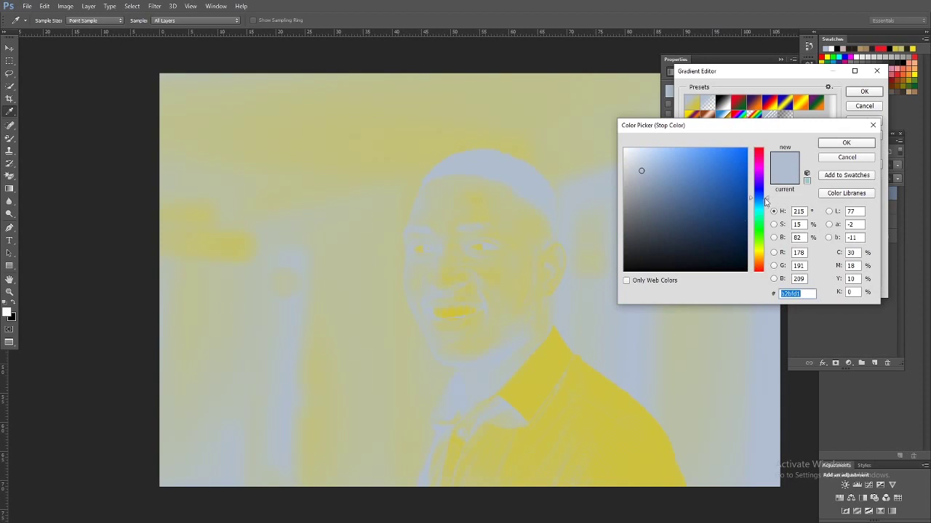
pyautogui.click(760, 268)
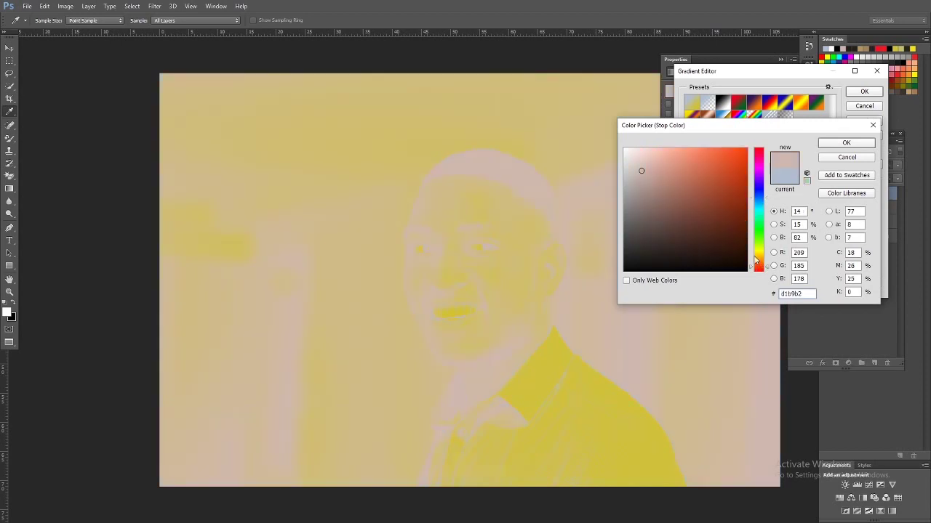
pyautogui.click(627, 281)
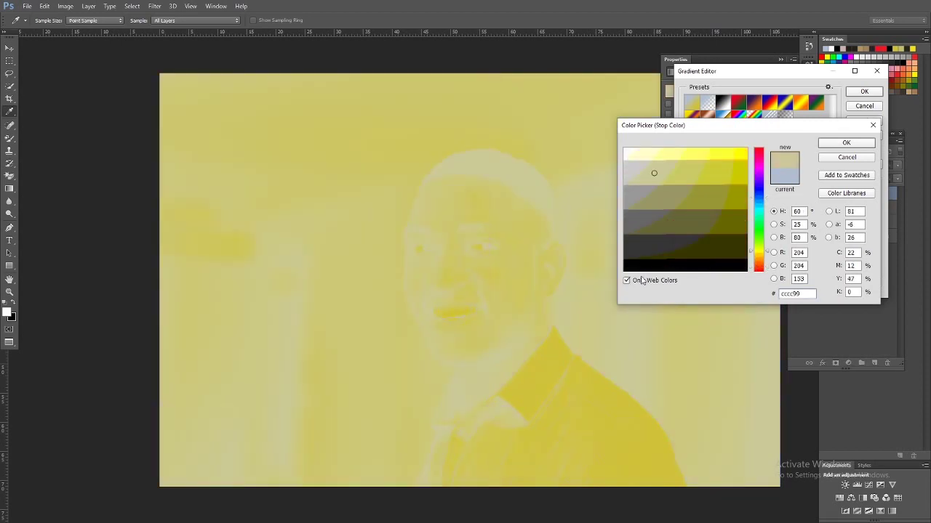
pyautogui.click(761, 269)
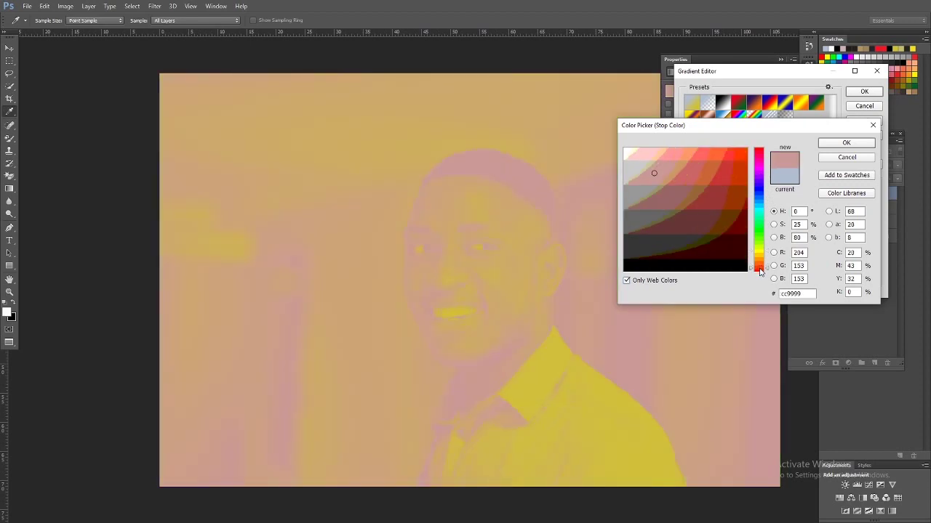
pyautogui.click(627, 281)
pyautogui.click(739, 258)
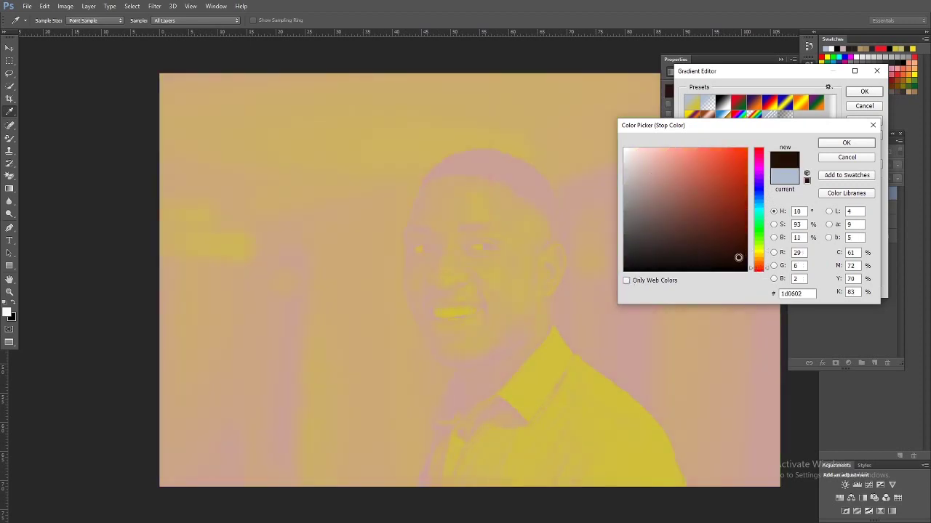
pyautogui.moveTo(739, 259); pyautogui.dragTo(741, 261)
pyautogui.click(858, 146)
# Open the gradient's color stop at location 100% for editing and shift its color to an orange with hue 24°
pyautogui.click(874, 231)
pyautogui.click(732, 273)
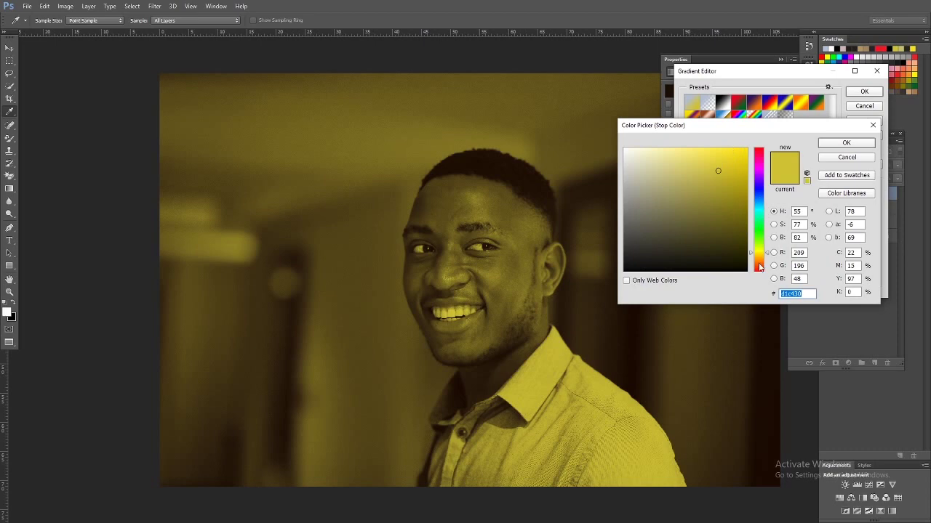
pyautogui.click(758, 265)
pyautogui.click(723, 160)
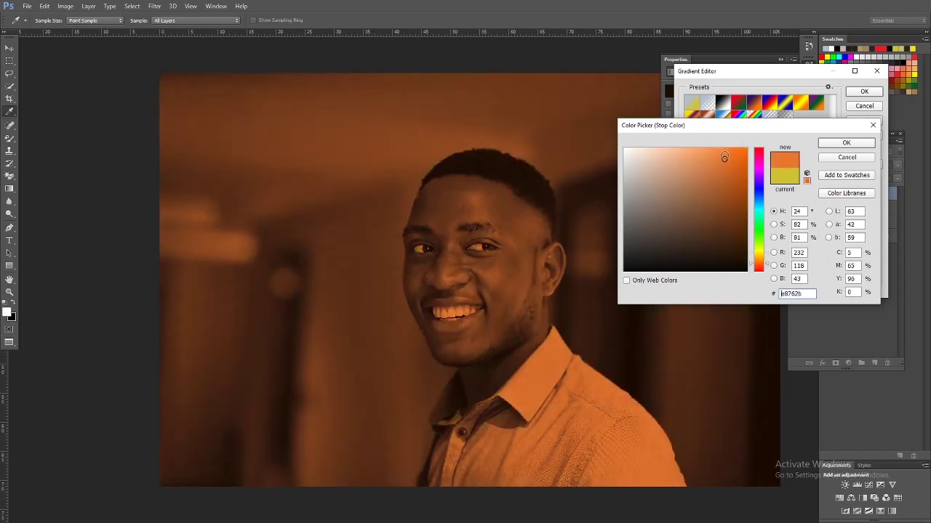
# Mute the 100% stop's orange to a light greyish beige at hue 24° and apply the edited gradient
pyautogui.click(707, 165)
pyautogui.click(680, 174)
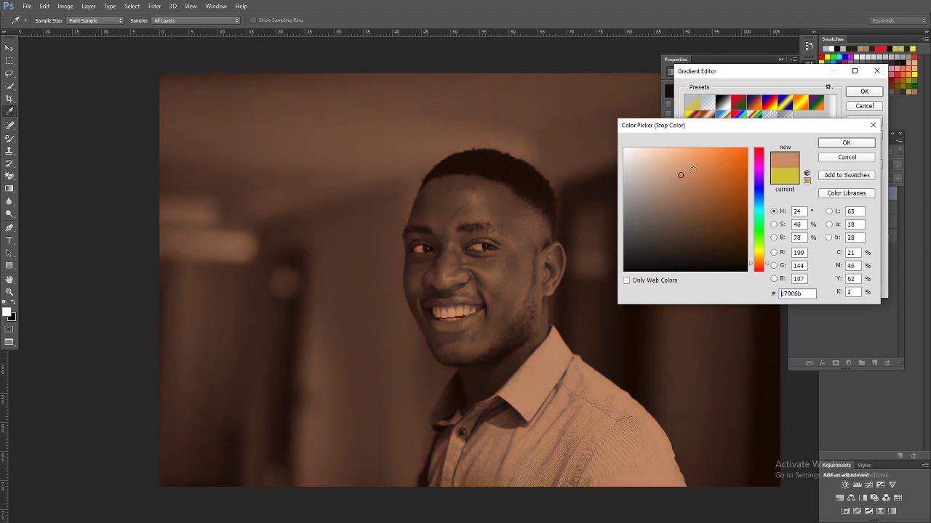
pyautogui.click(649, 172)
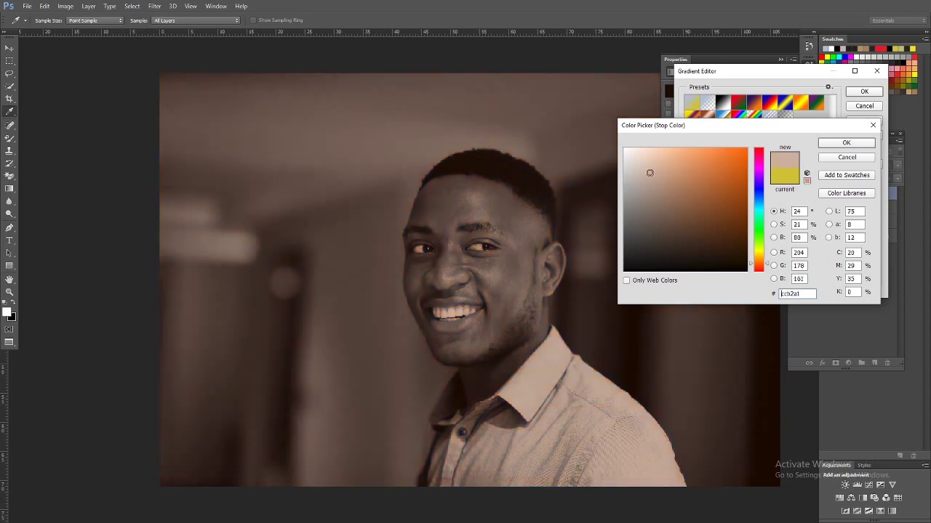
pyautogui.click(743, 175)
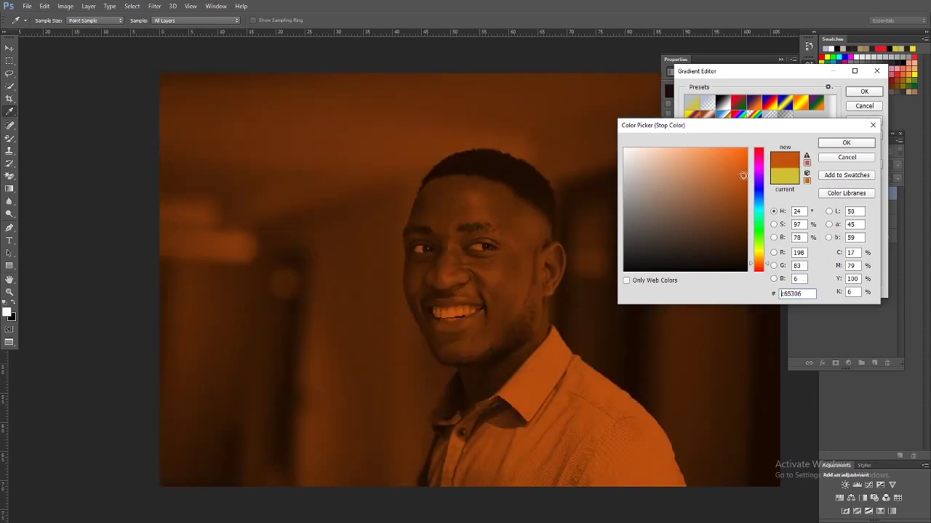
pyautogui.click(668, 177)
pyautogui.click(642, 182)
pyautogui.click(629, 181)
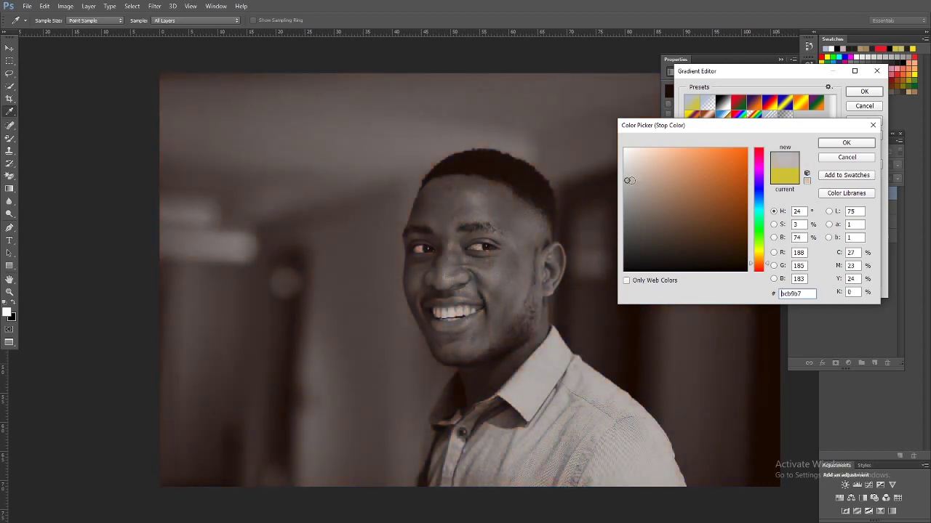
pyautogui.click(635, 181)
pyautogui.click(639, 180)
pyautogui.click(846, 143)
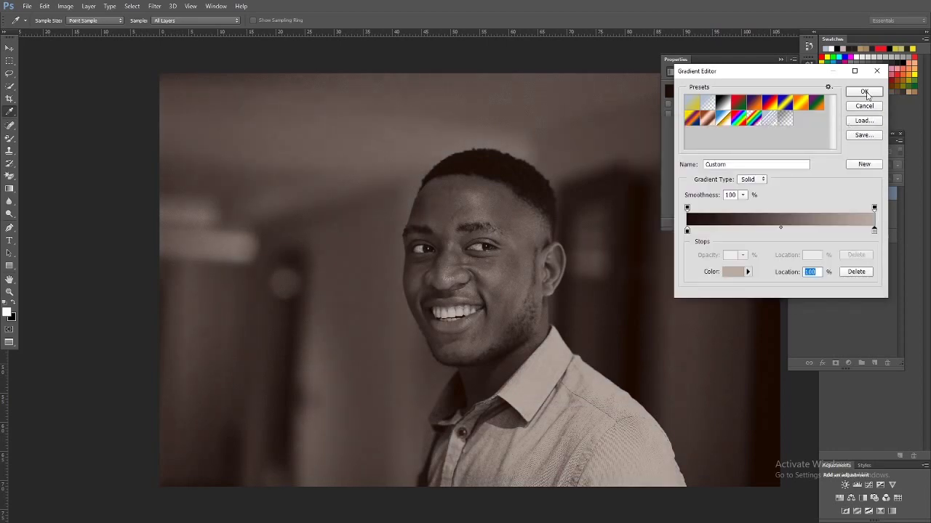
pyautogui.click(865, 92)
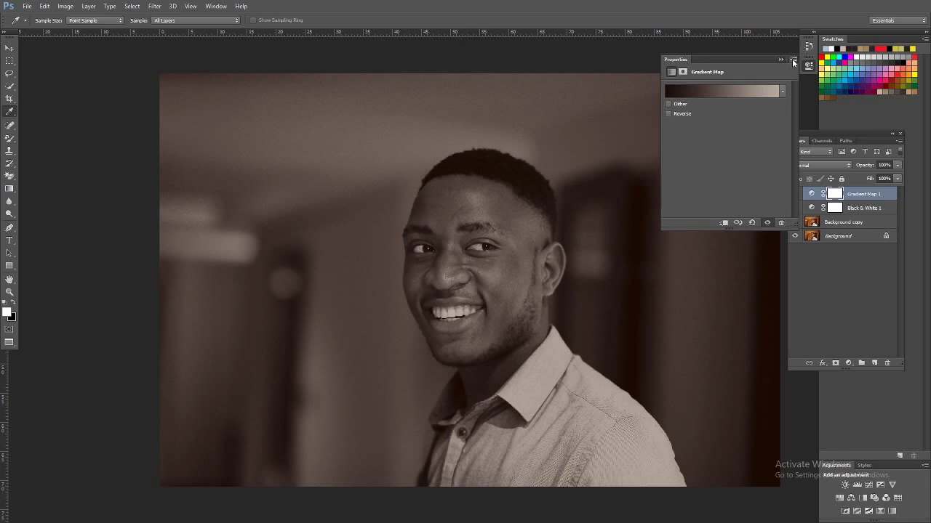
# Add a Curves adjustment layer above the Gradient Map and shape its RGB curve into a gentle S with lowered shadows and raised highlights
pyautogui.click(847, 365)
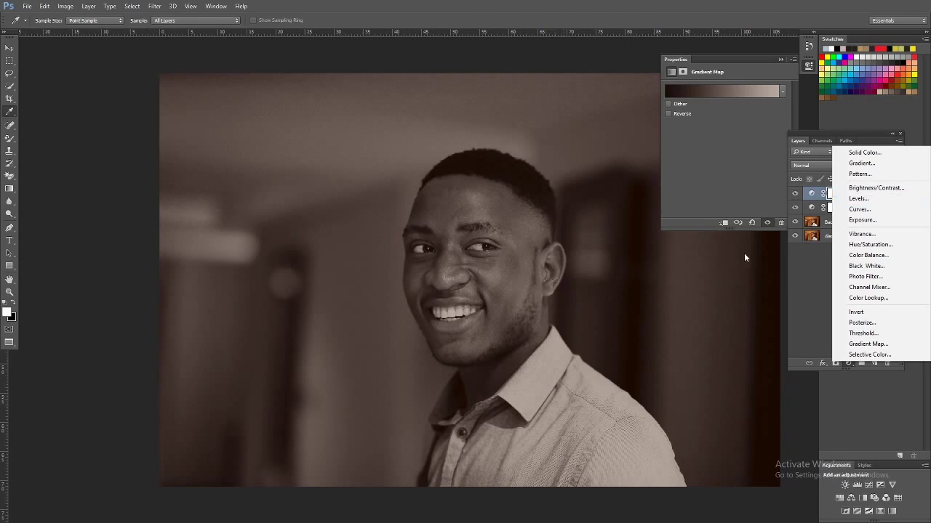
pyautogui.click(858, 211)
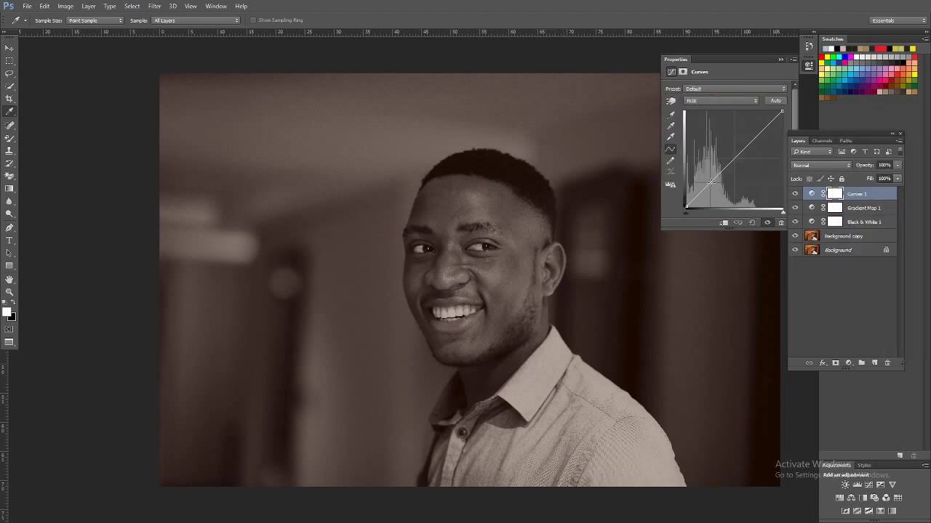
pyautogui.moveTo(712, 180); pyautogui.dragTo(712, 186)
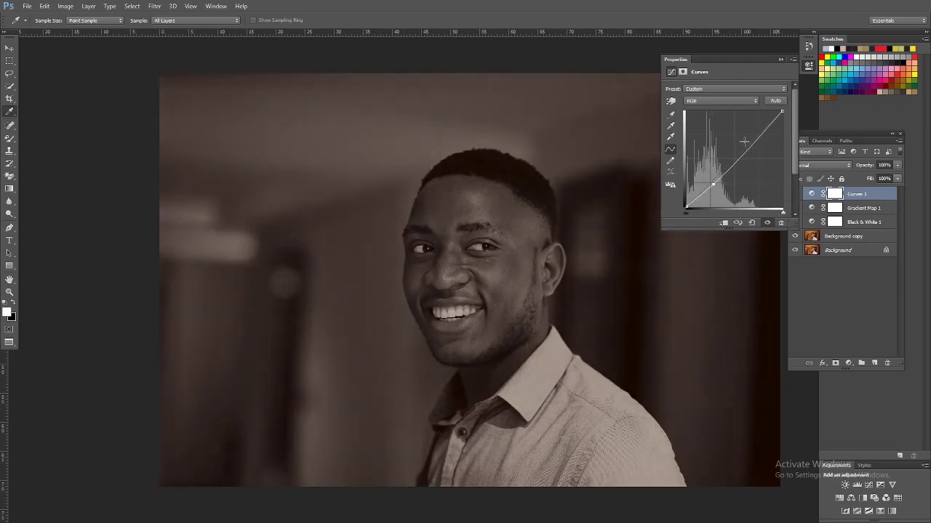
pyautogui.moveTo(758, 138); pyautogui.dragTo(755, 134)
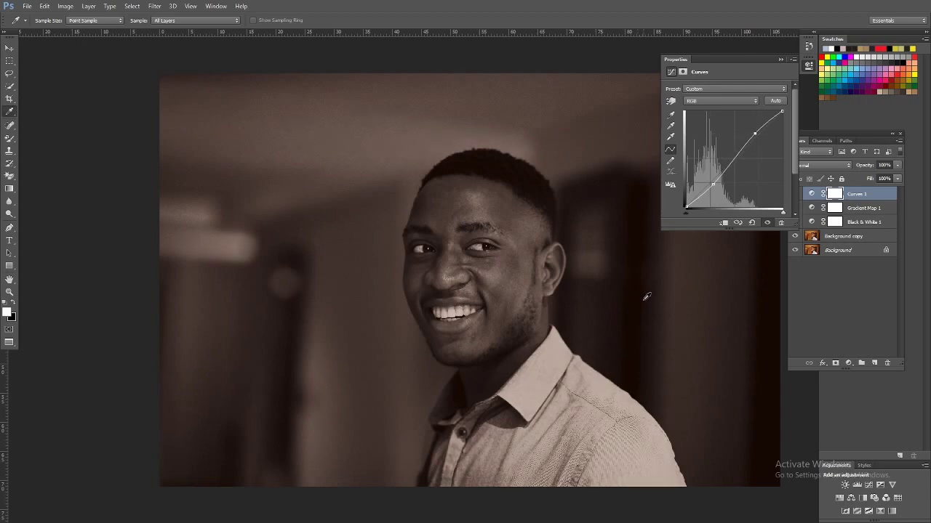